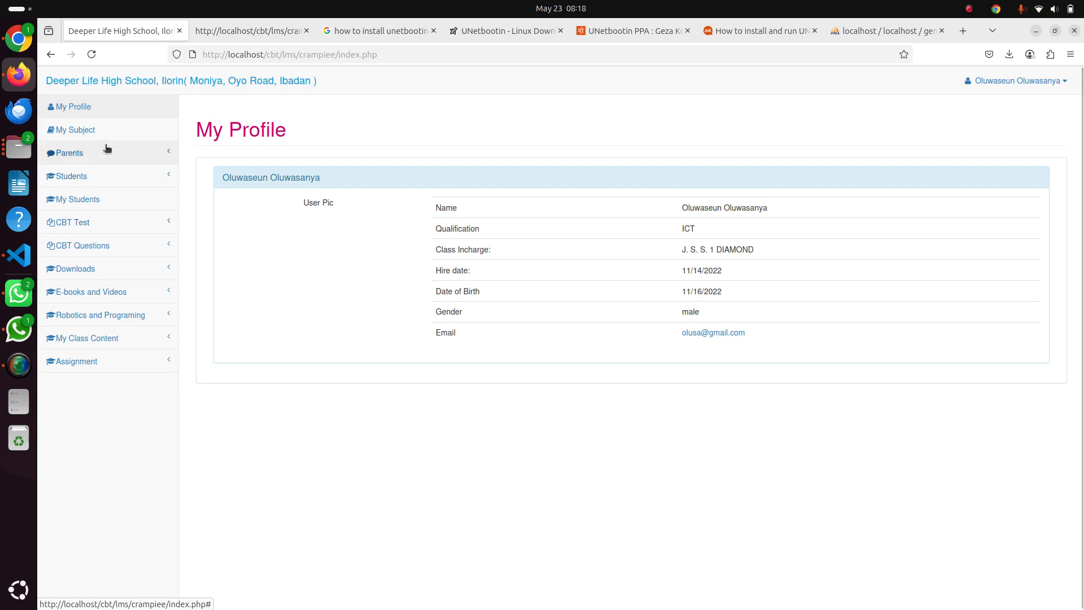
Switch to the student portal in Chrome and view the student's profile and Computer Based Test Scores
click(22, 46)
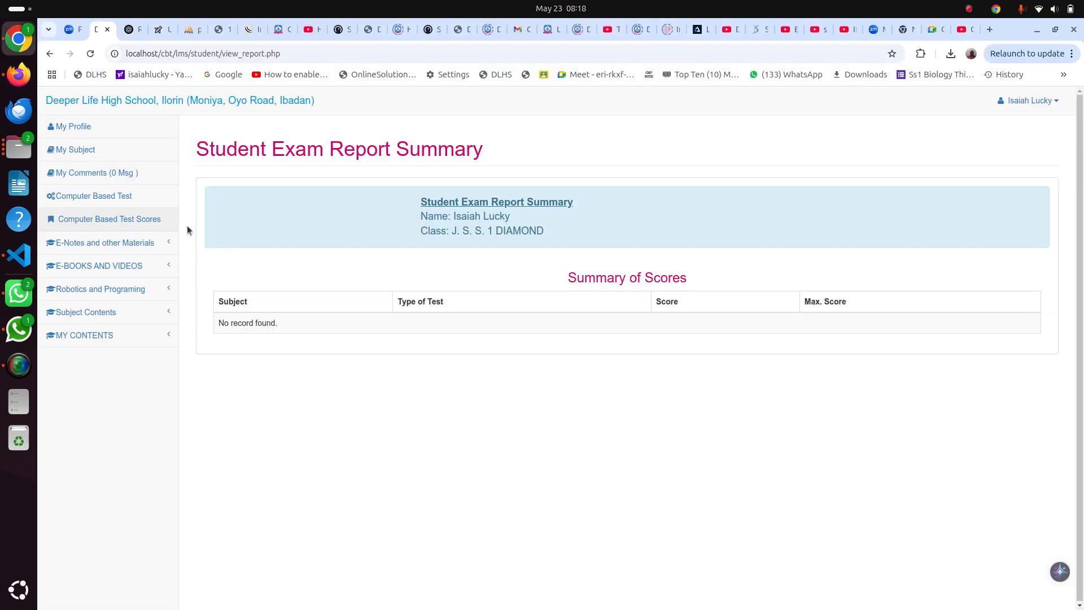
click(82, 127)
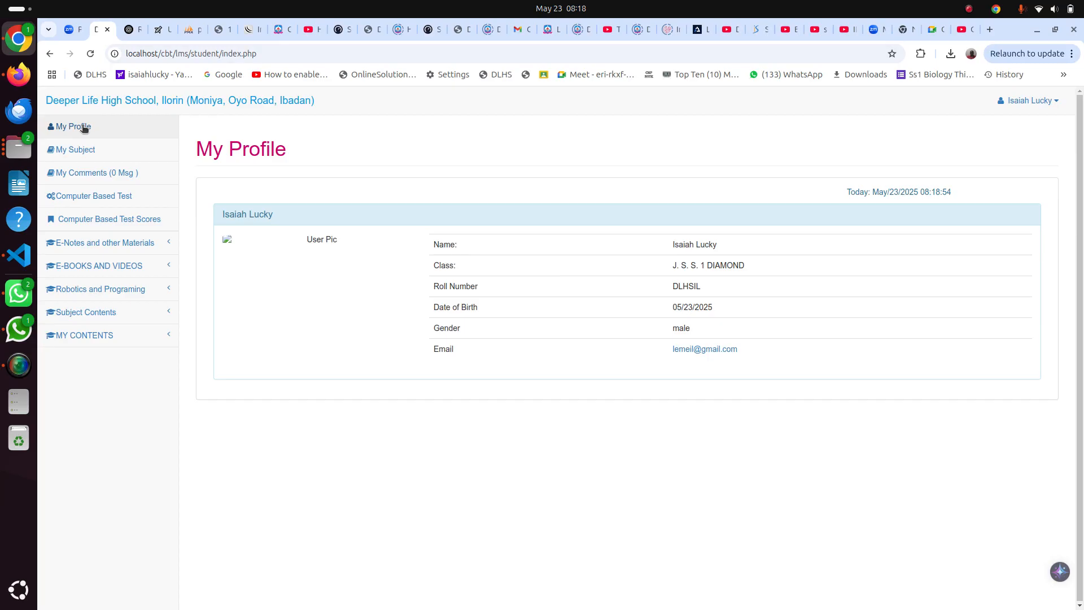
click(93, 221)
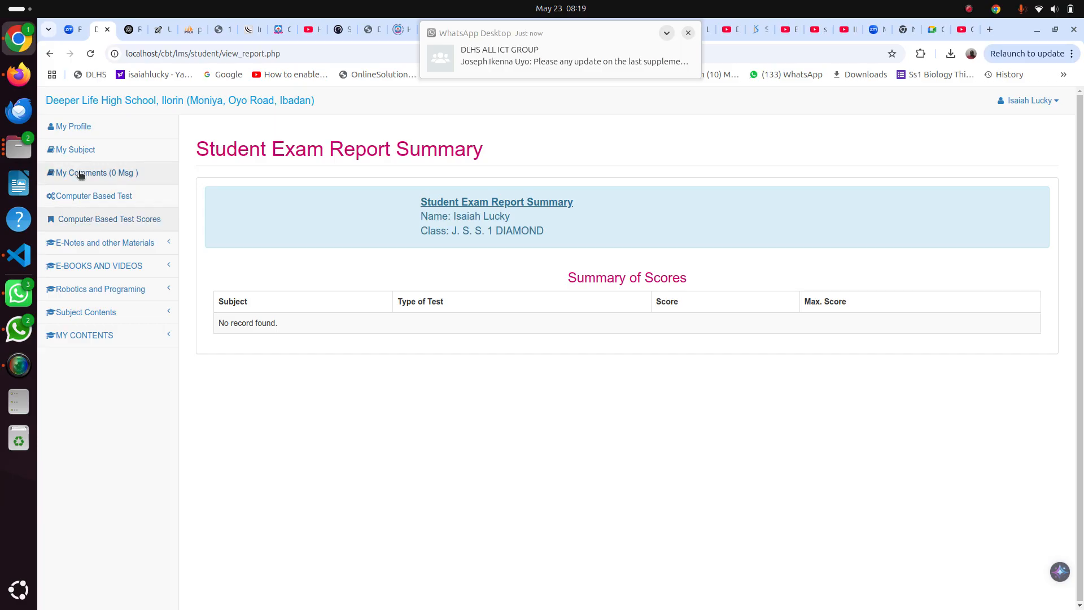
Switch to the teacher portal in Firefox and set Show Scores to NO in the Create Test form
click(18, 74)
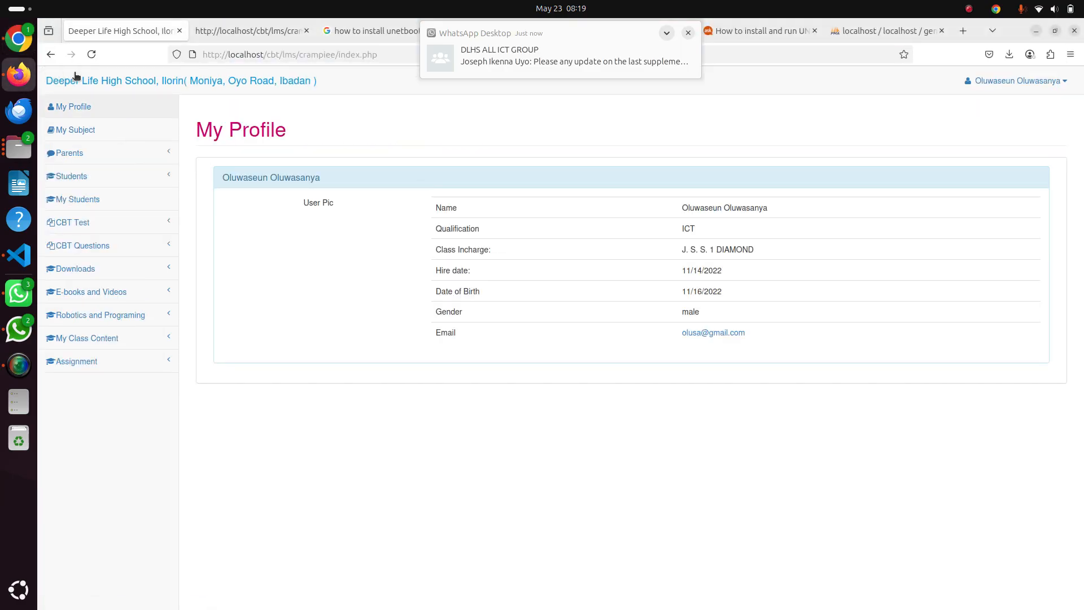
click(78, 224)
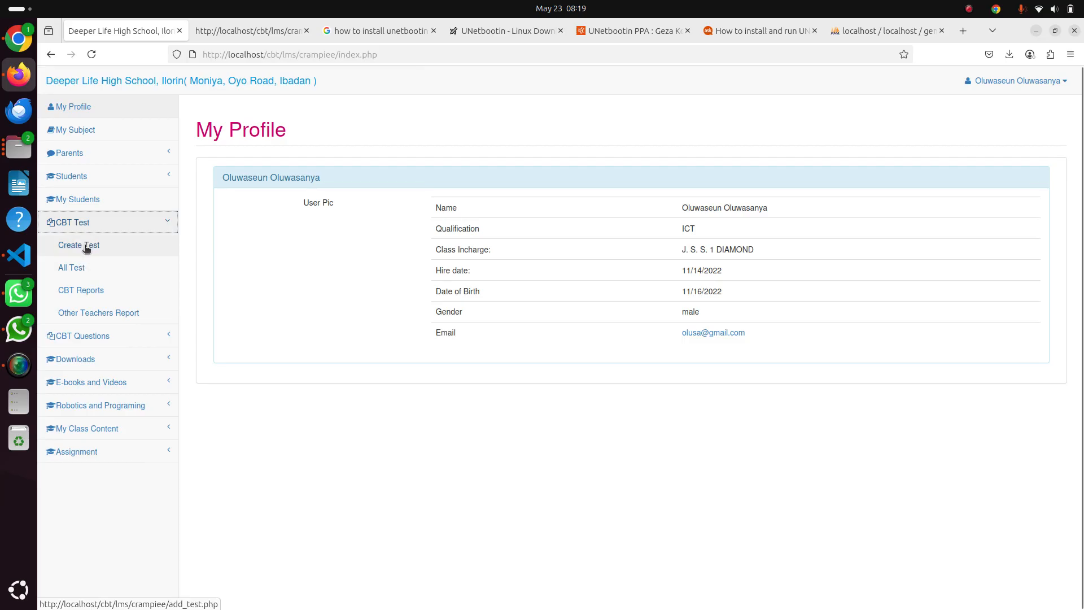
click(86, 246)
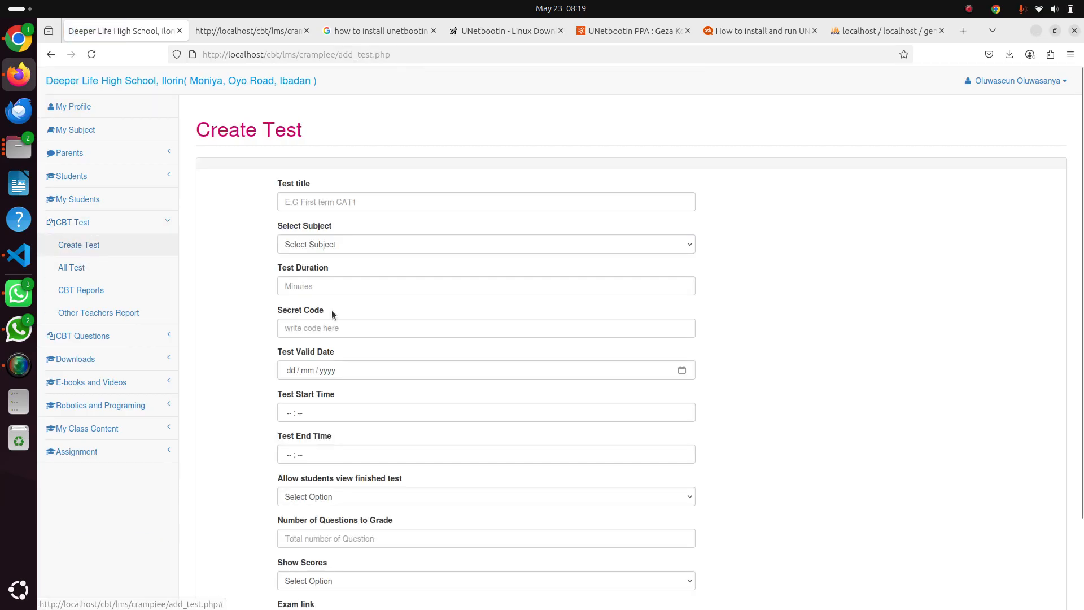
scroll(331, 312, down, 3)
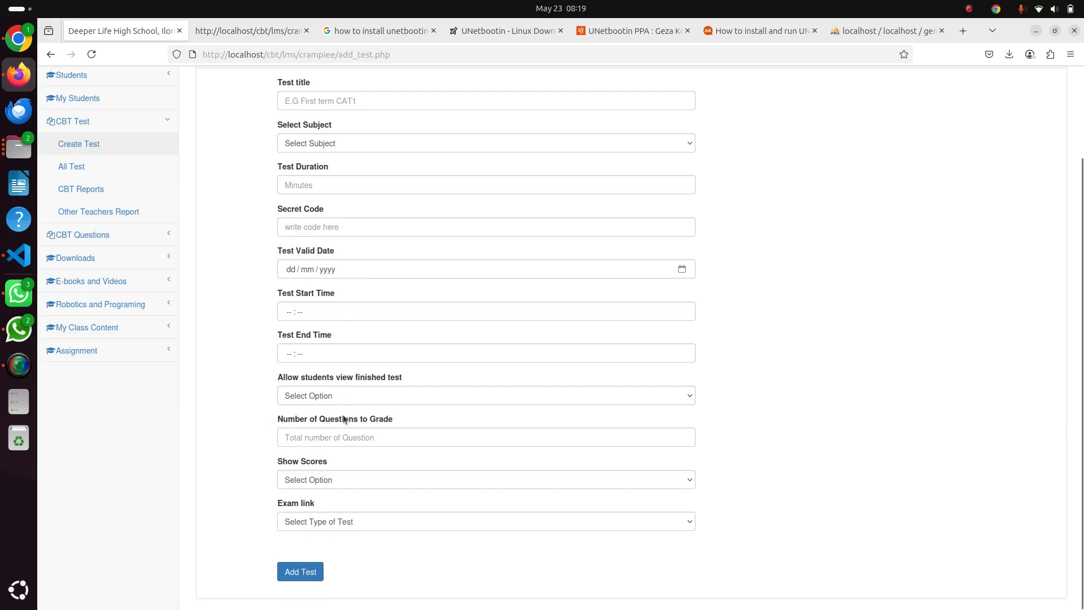
click(330, 481)
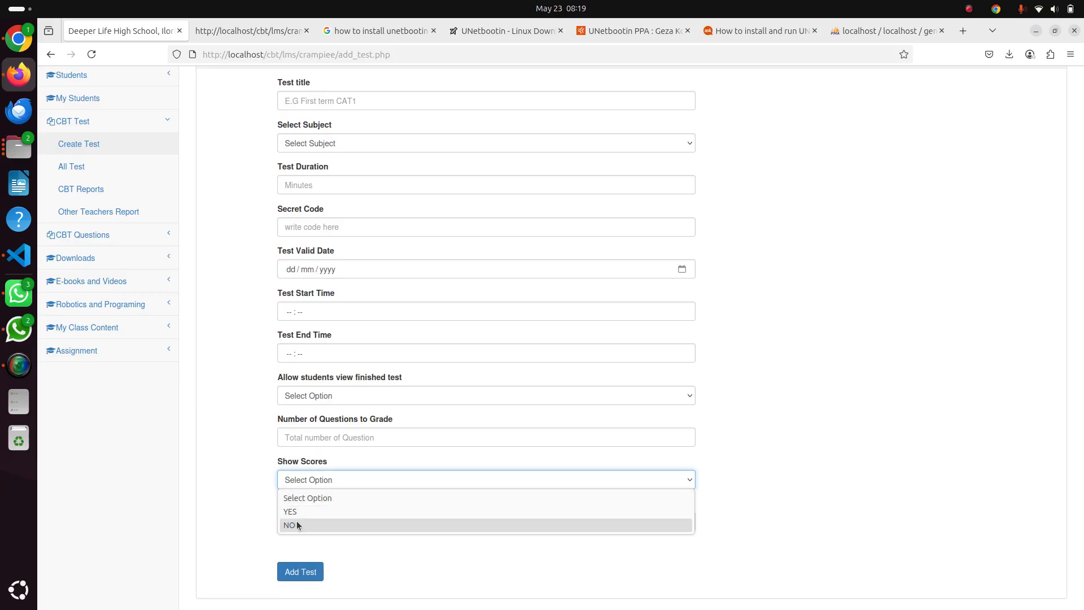
click(299, 525)
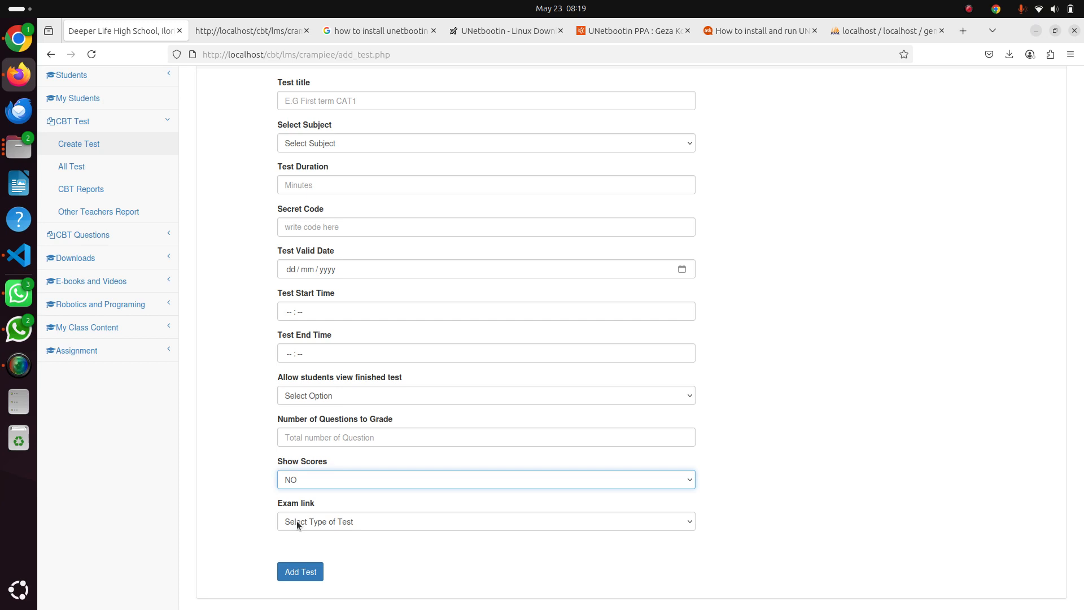
Open the CBT report of the HTML AND JS test for Robotics and Artifificial Inteligence J. S. S. 1 DIAMOND
click(98, 165)
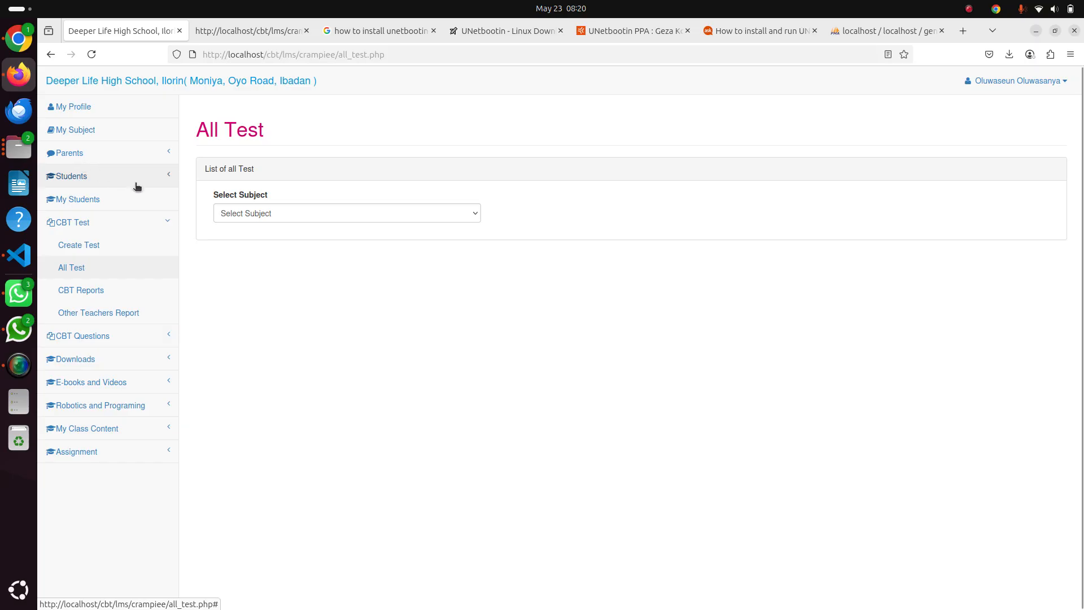
click(94, 291)
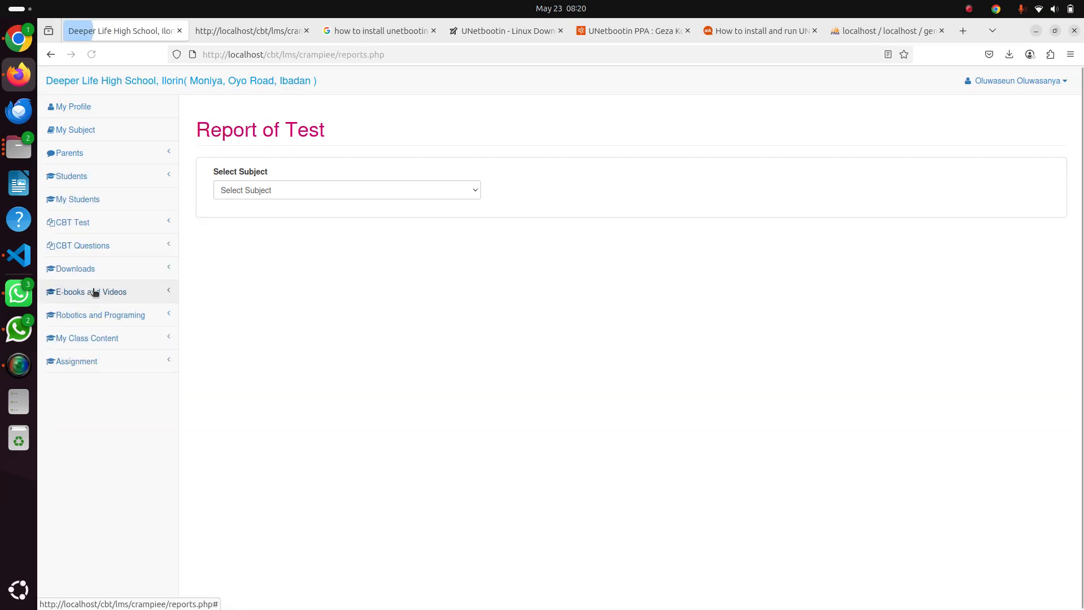
click(319, 190)
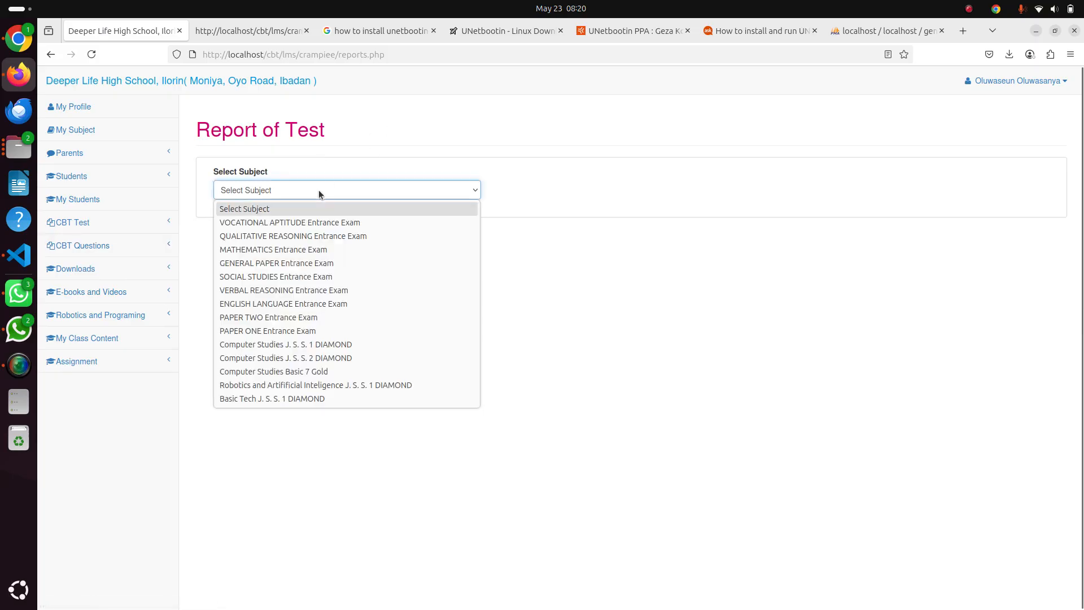
click(372, 384)
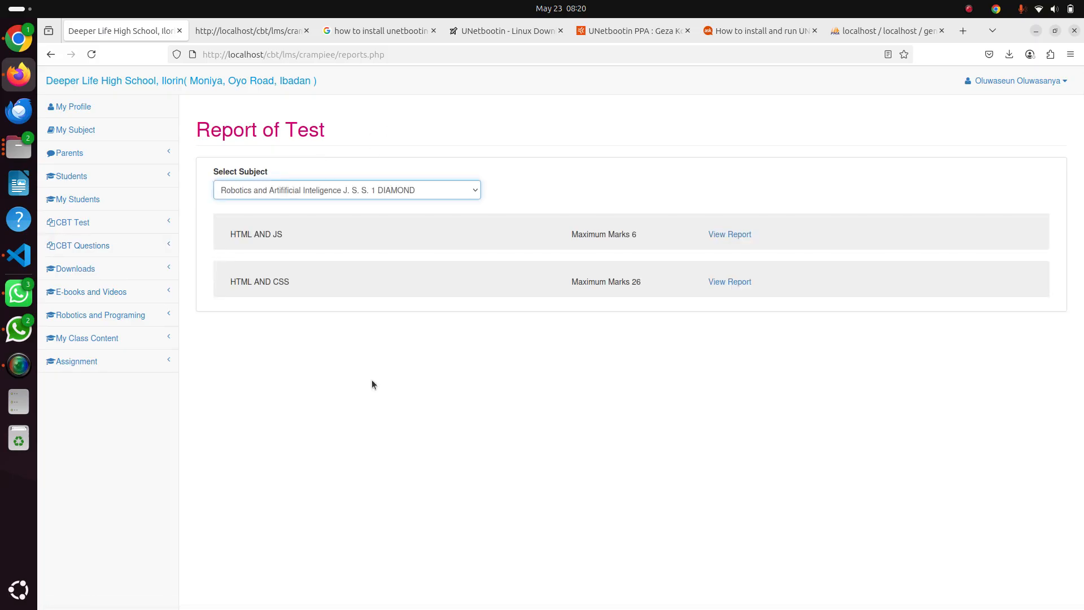
click(731, 234)
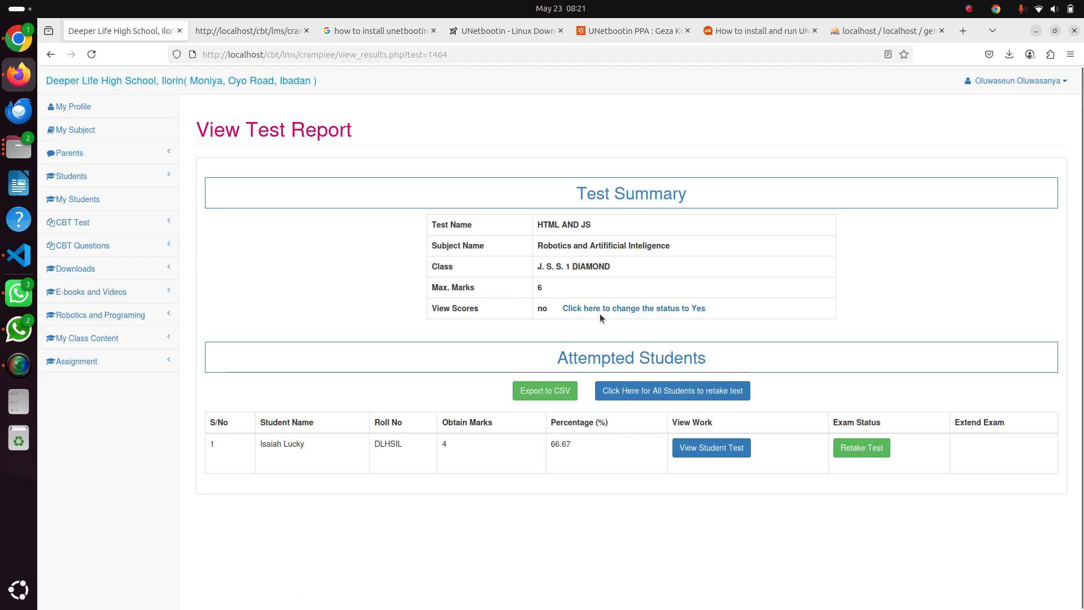
Change the test's View Scores status to Yes and reload the Computer Based Test Scores in the Chrome student portal
click(629, 312)
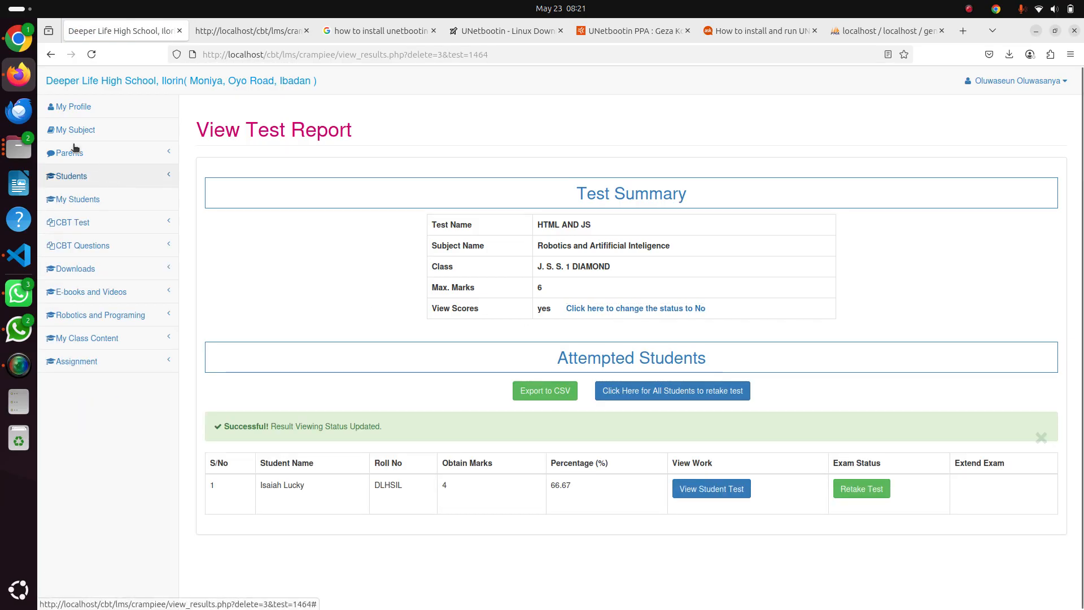
click(18, 49)
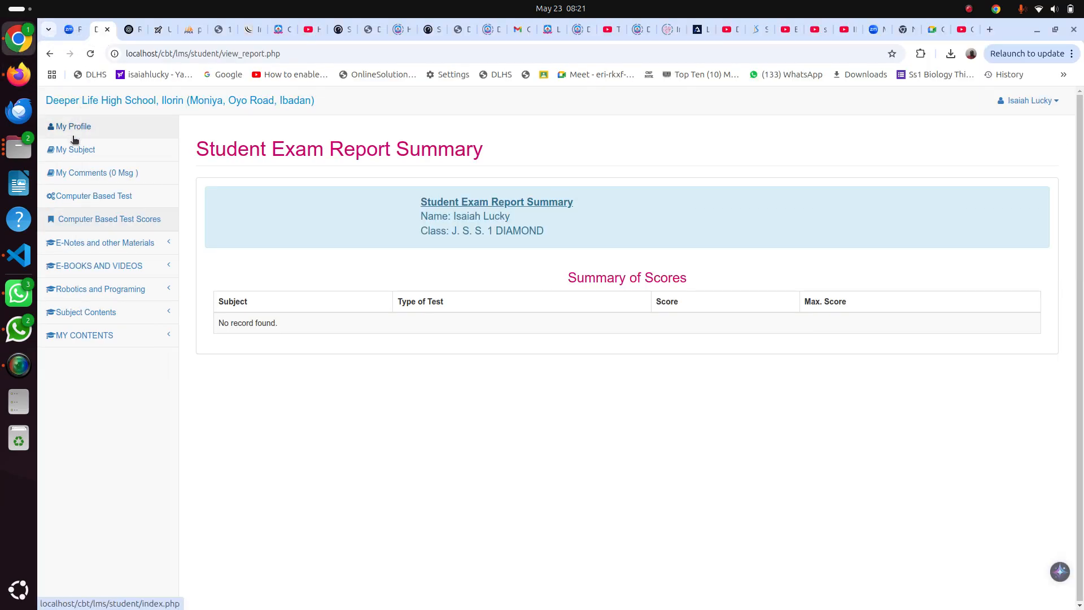
click(97, 219)
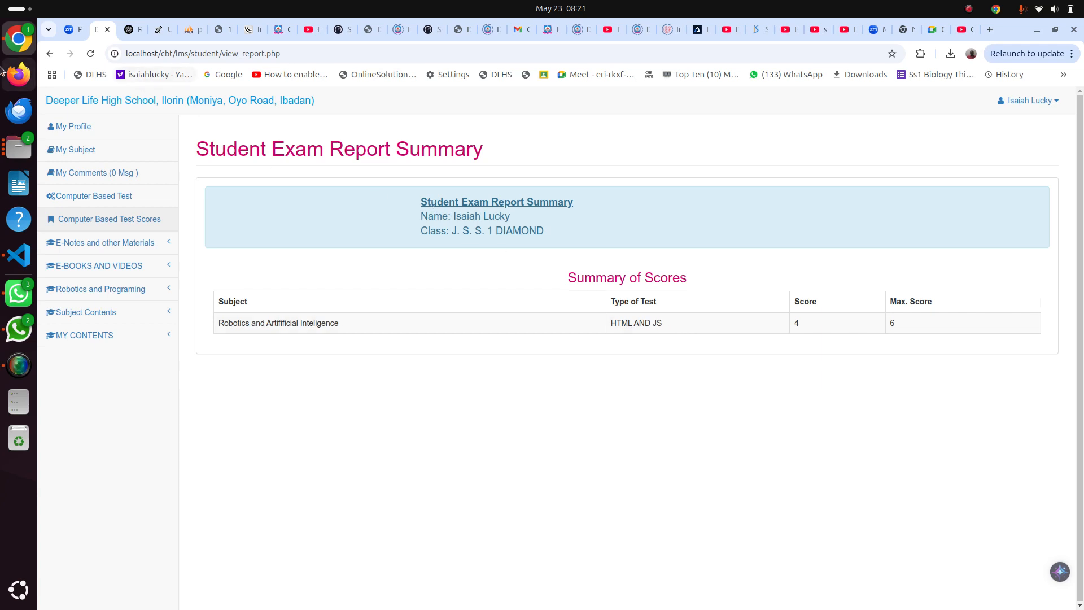
Set the test's View Scores status to No in the Firefox teacher portal and recheck the student's scores in Chrome
click(17, 79)
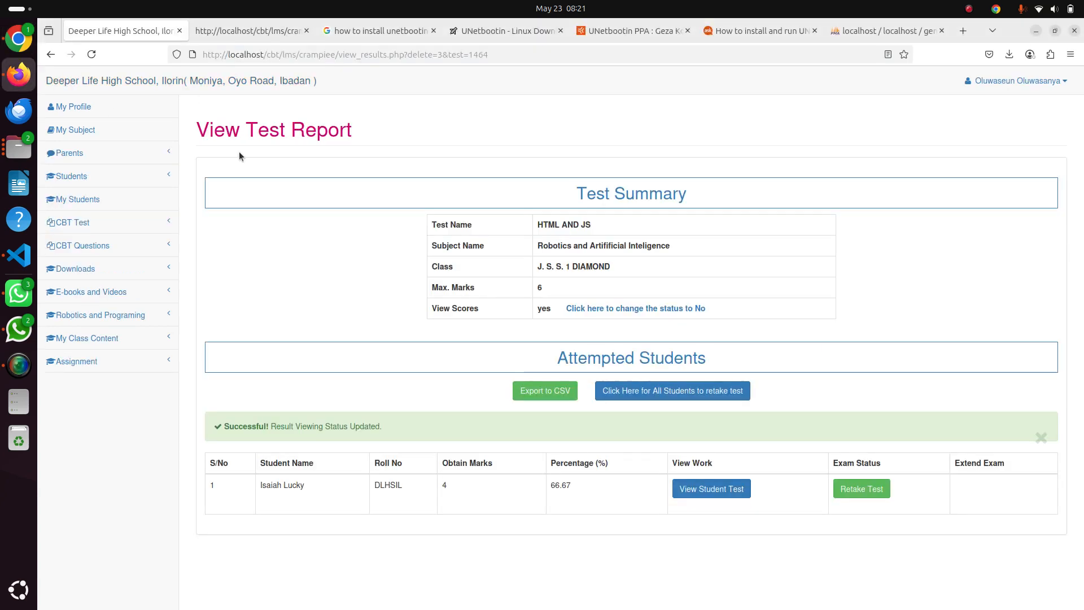
click(632, 308)
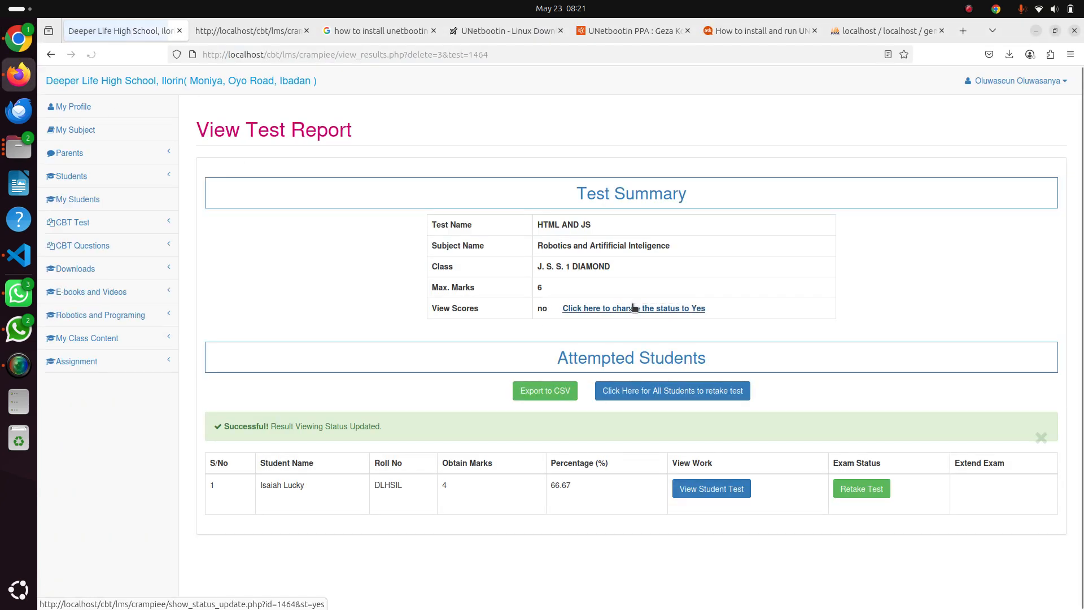
click(21, 49)
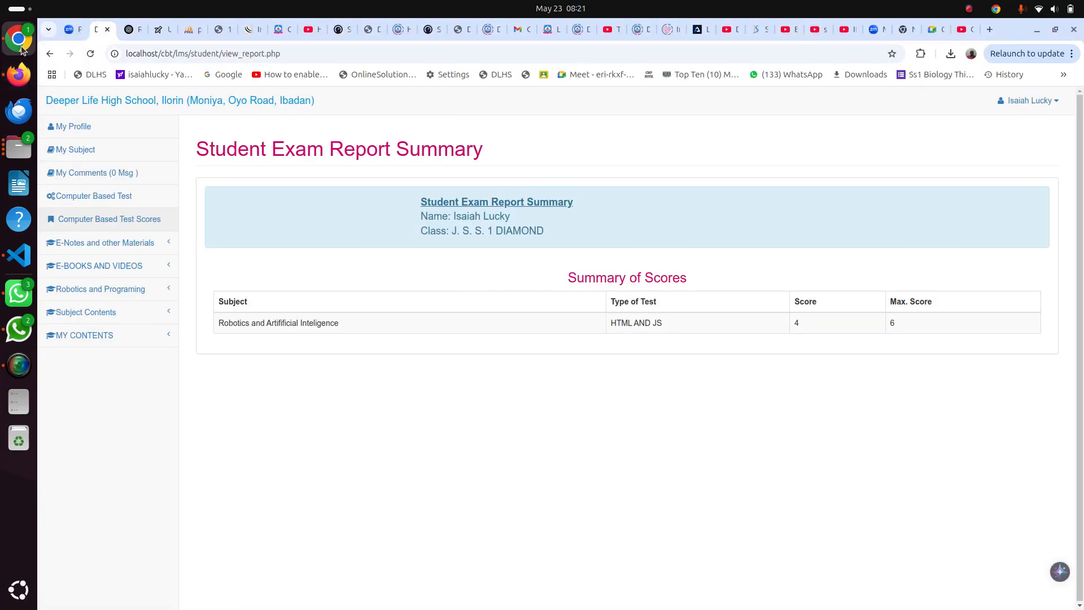
click(83, 215)
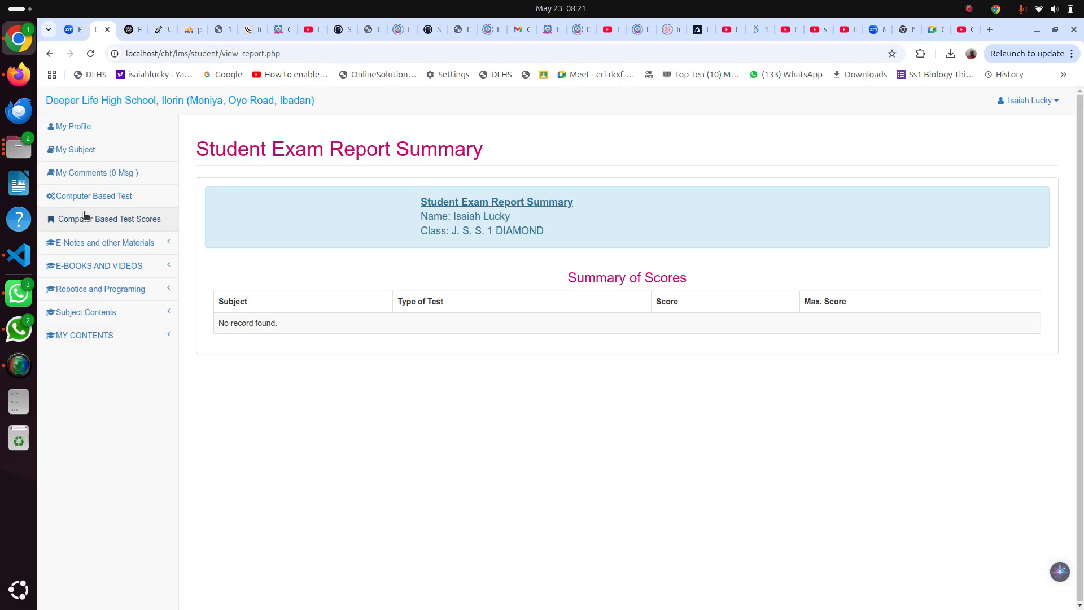
In the Firefox teacher portal, fill the class file upload form with Robotics and Artifificial Inteligence - J. S. S. 1 DIAMOND and description "fdfdf"
click(12, 75)
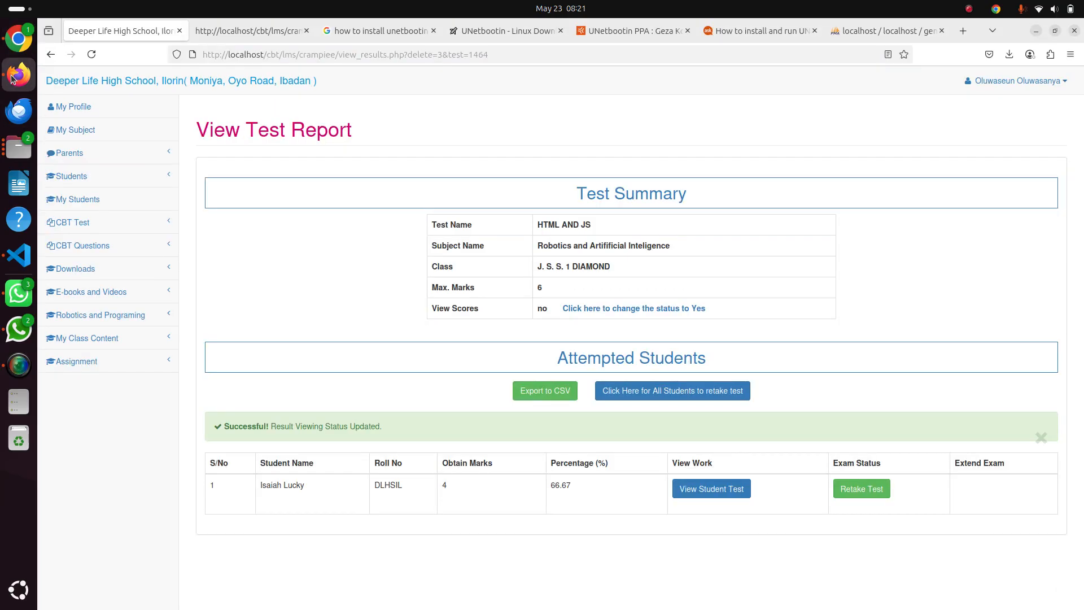
click(96, 339)
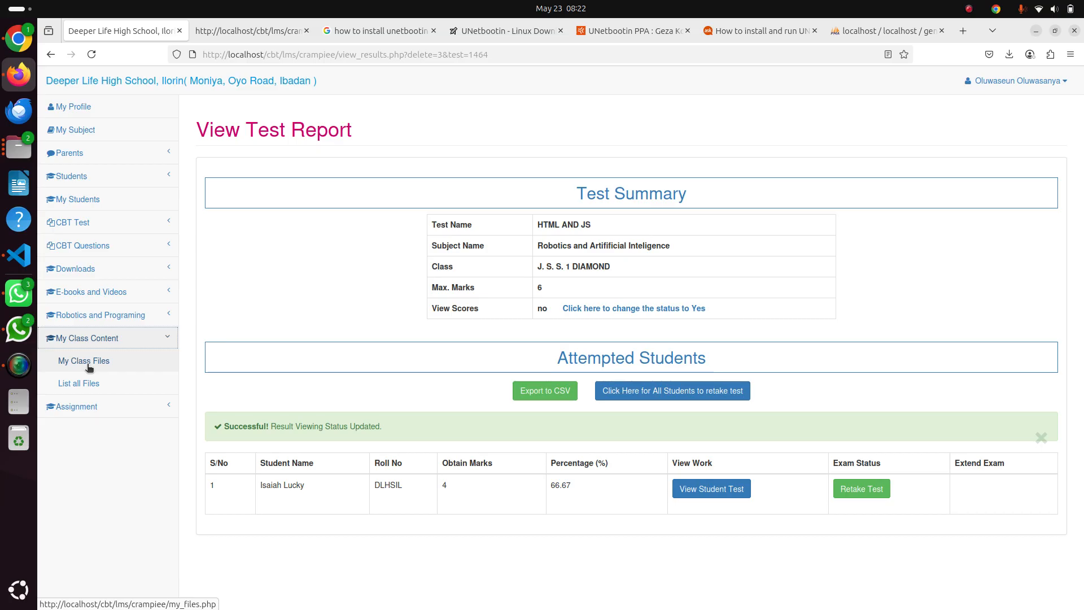
click(80, 363)
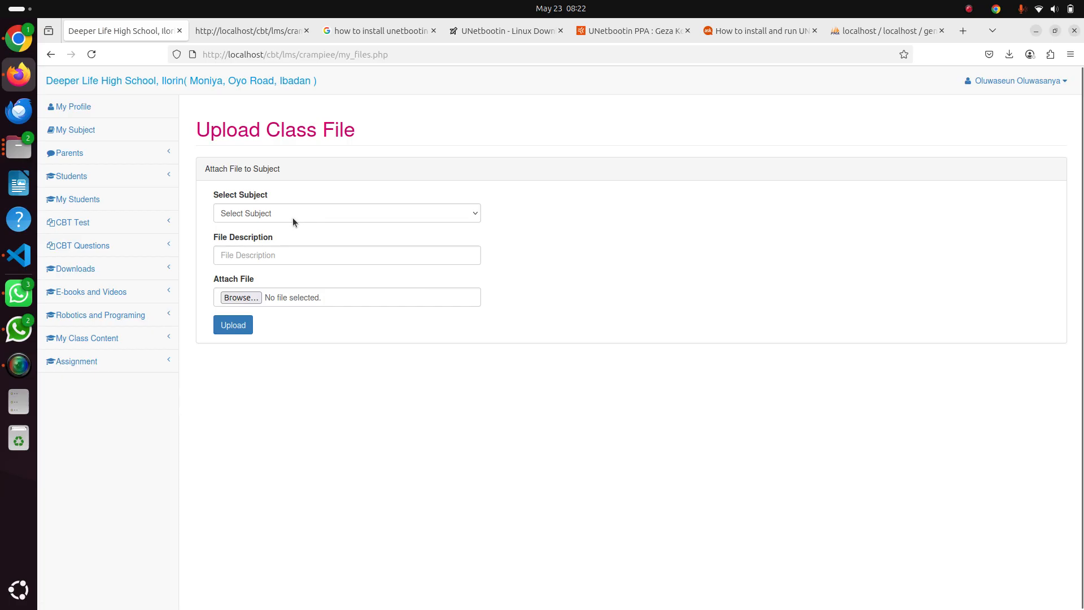
click(293, 218)
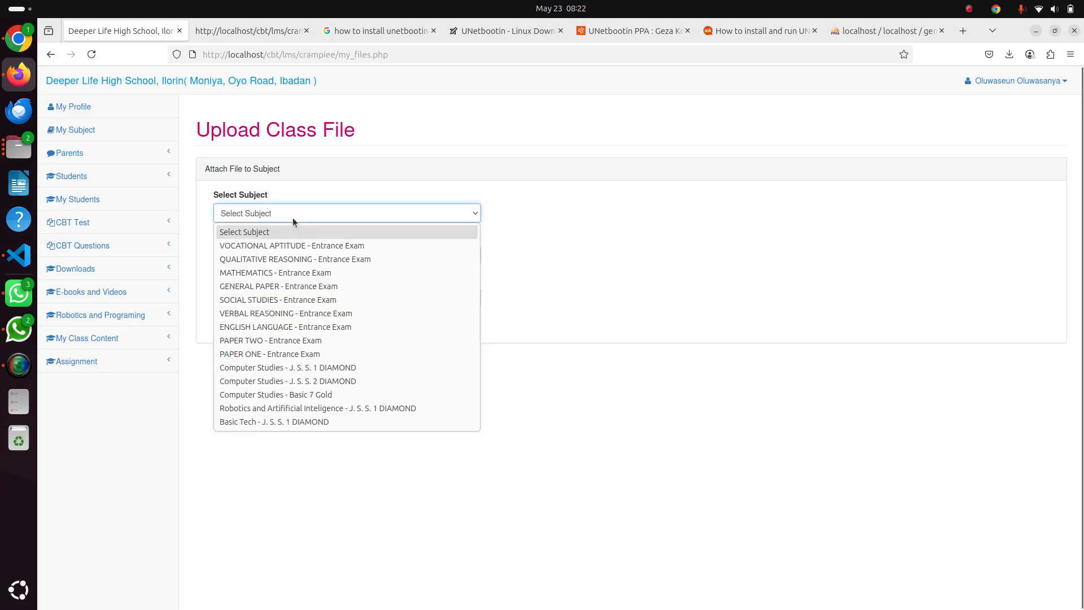
click(368, 406)
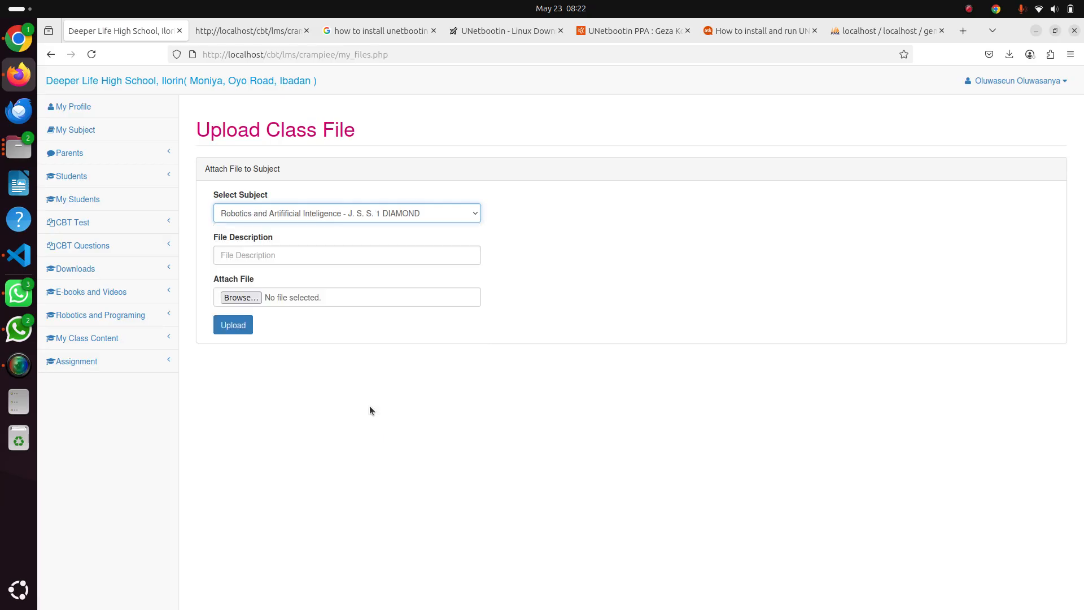
click(291, 258)
text(fdfdf)
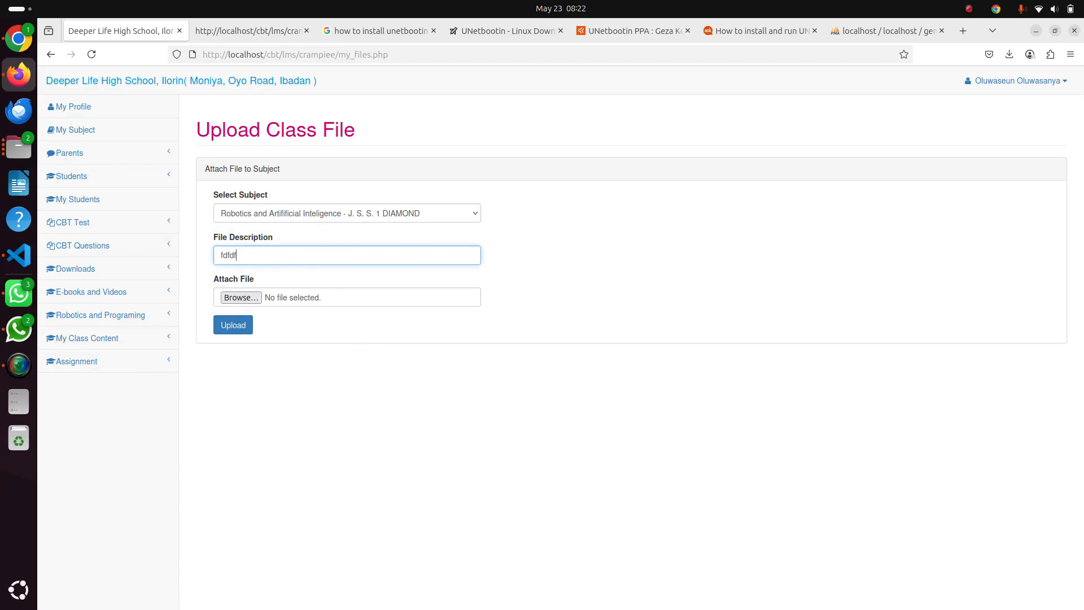
Open the file chooser for the class file attachment and dismiss it without choosing a file
click(241, 297)
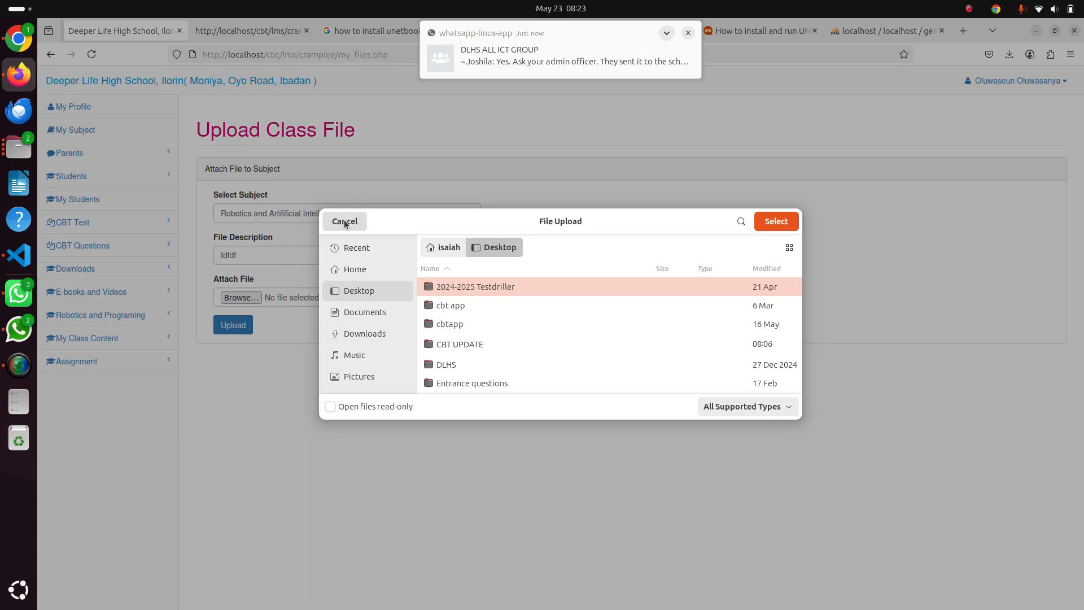
click(344, 222)
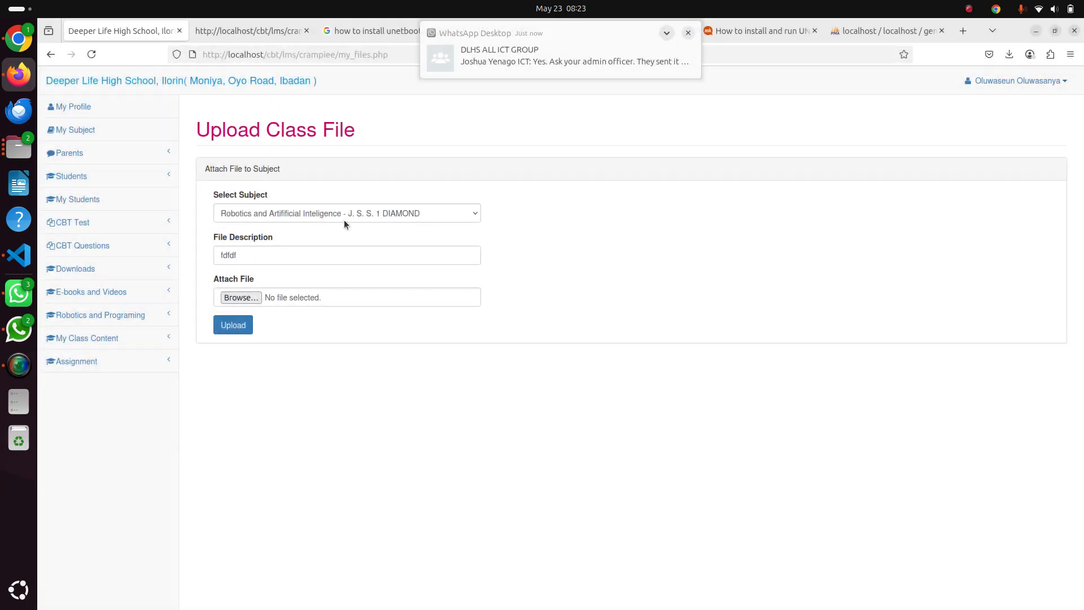
click(284, 298)
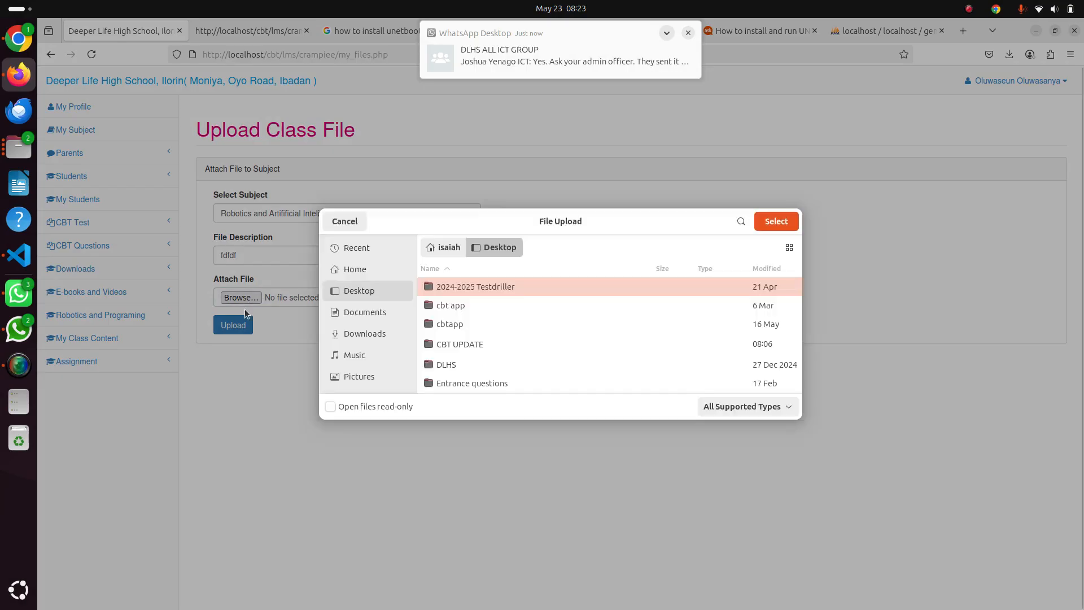
click(346, 222)
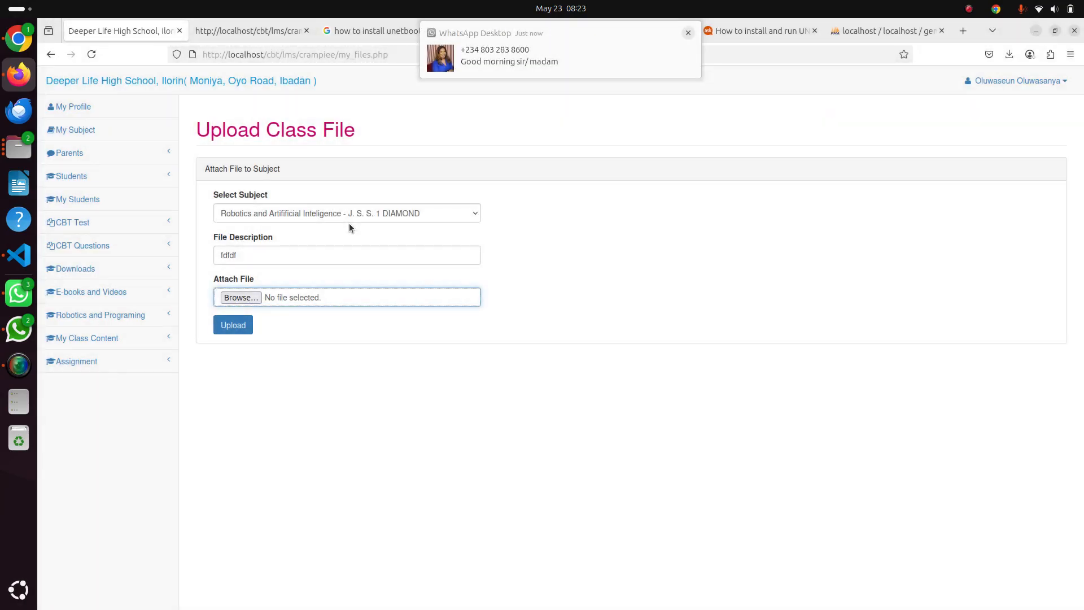
List all uploaded class files for Robotics and Artifificial Inteligence - J. S. S. 1 DIAMOND
click(102, 341)
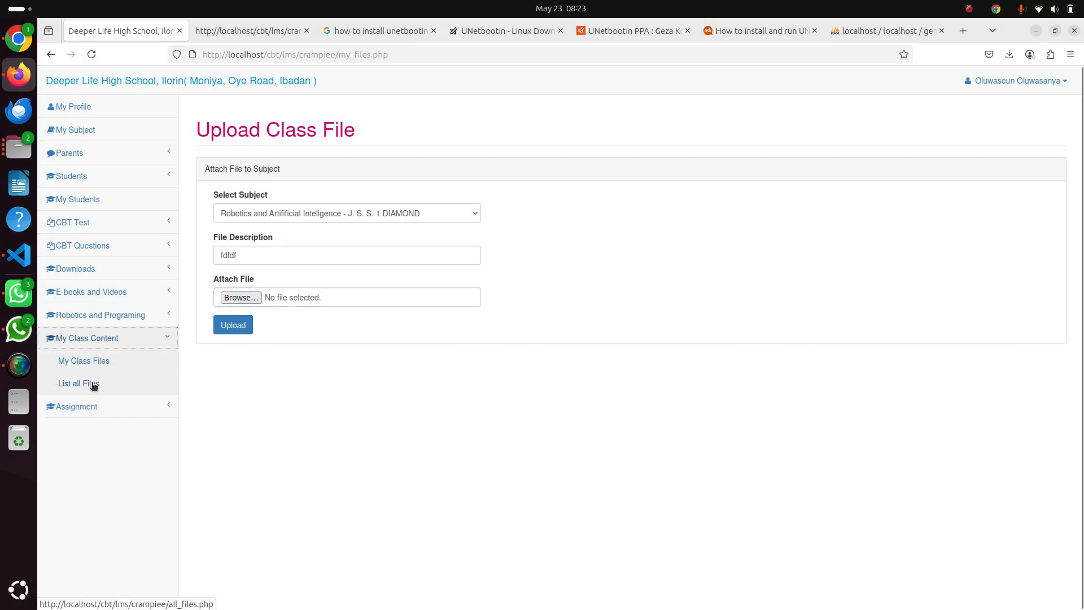
click(93, 383)
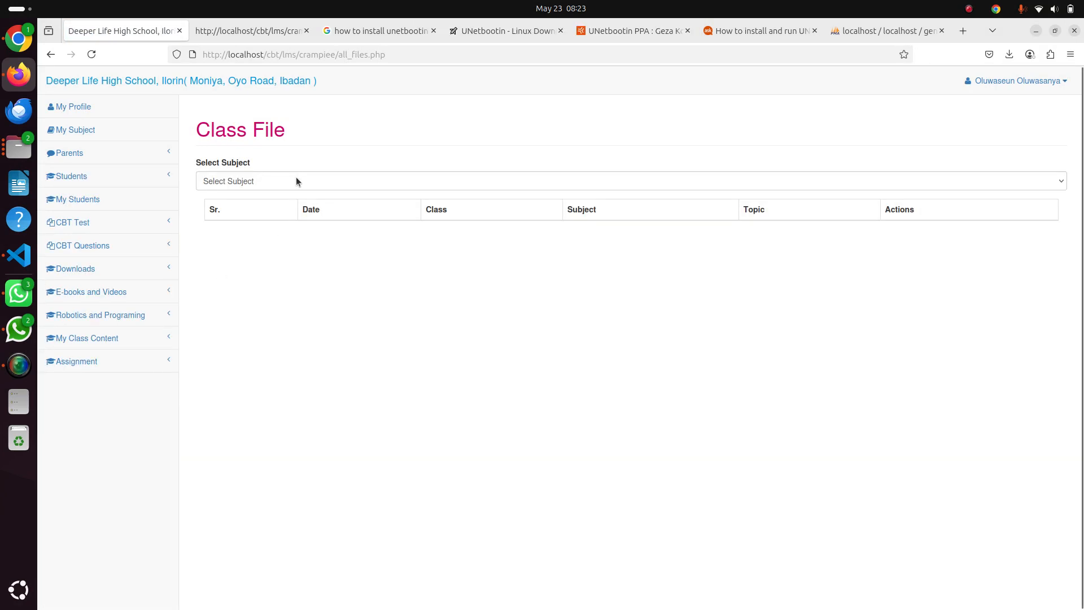
click(296, 181)
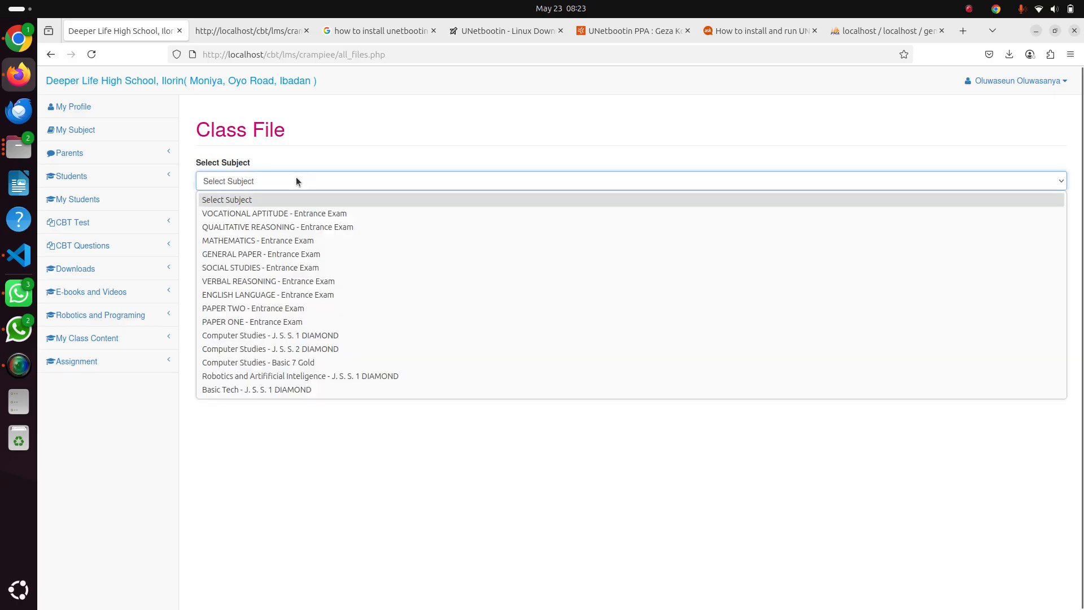
click(334, 375)
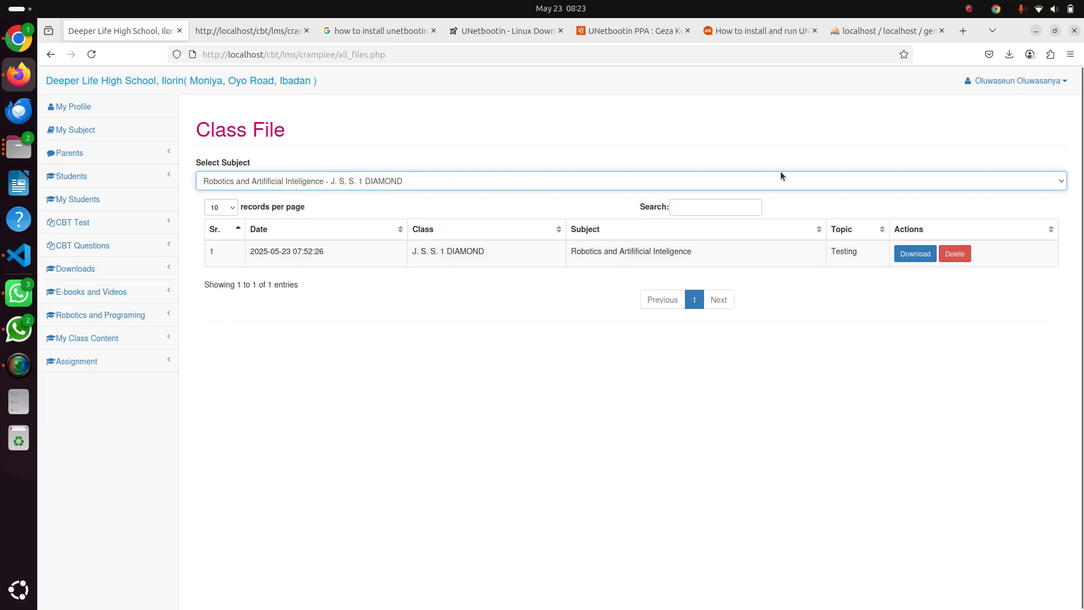
Request deletion of the Testing class file and cancel at the confirmation
click(954, 254)
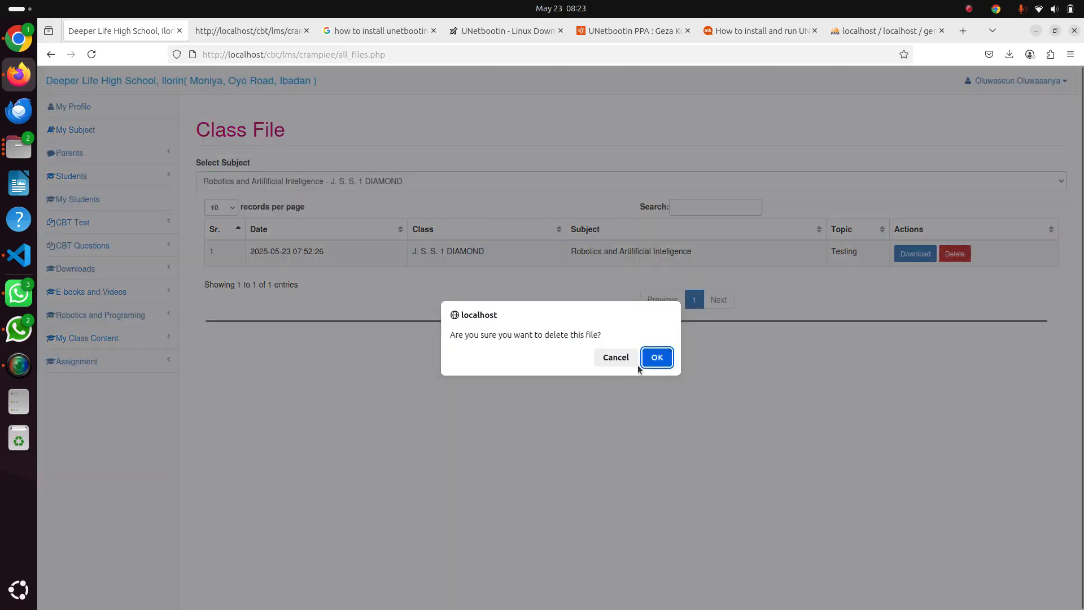
click(609, 360)
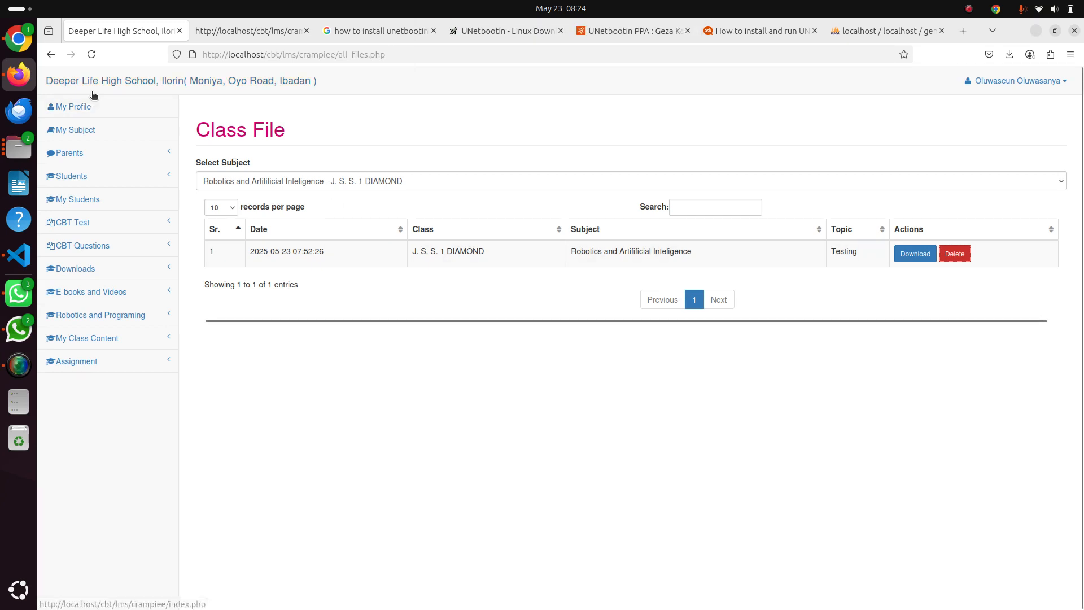
In the Chrome student portal, list the downloadable subject files for Robotics and Artifificial Inteligence
click(18, 38)
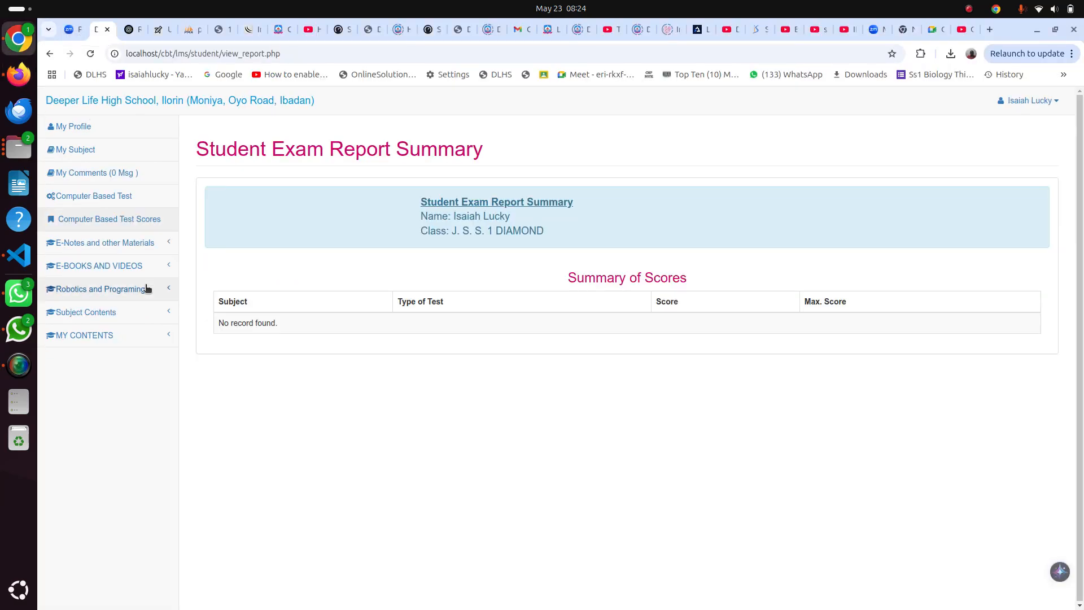
click(110, 314)
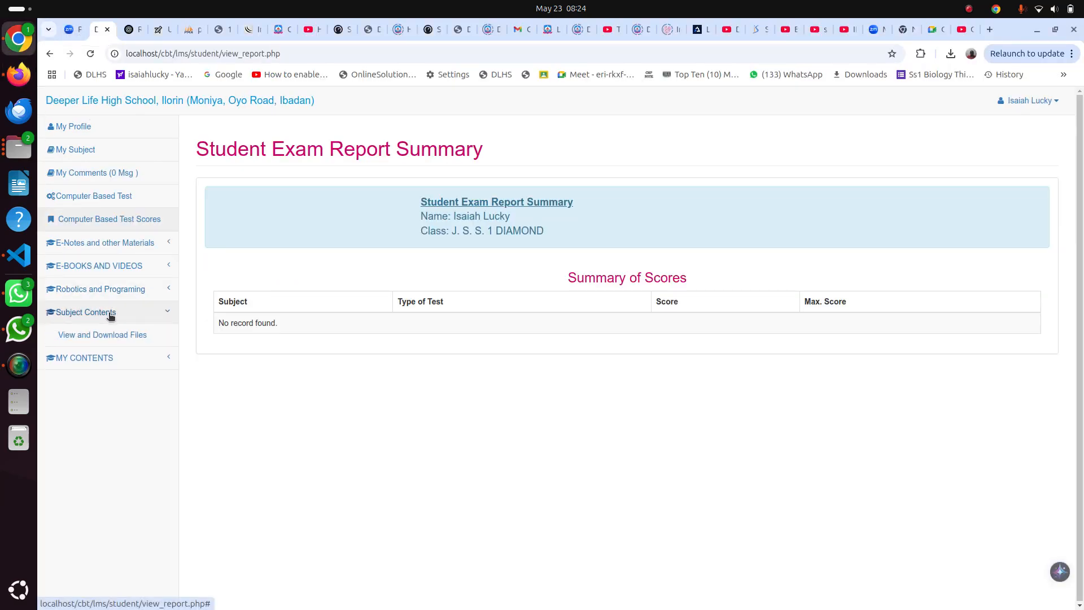
click(119, 335)
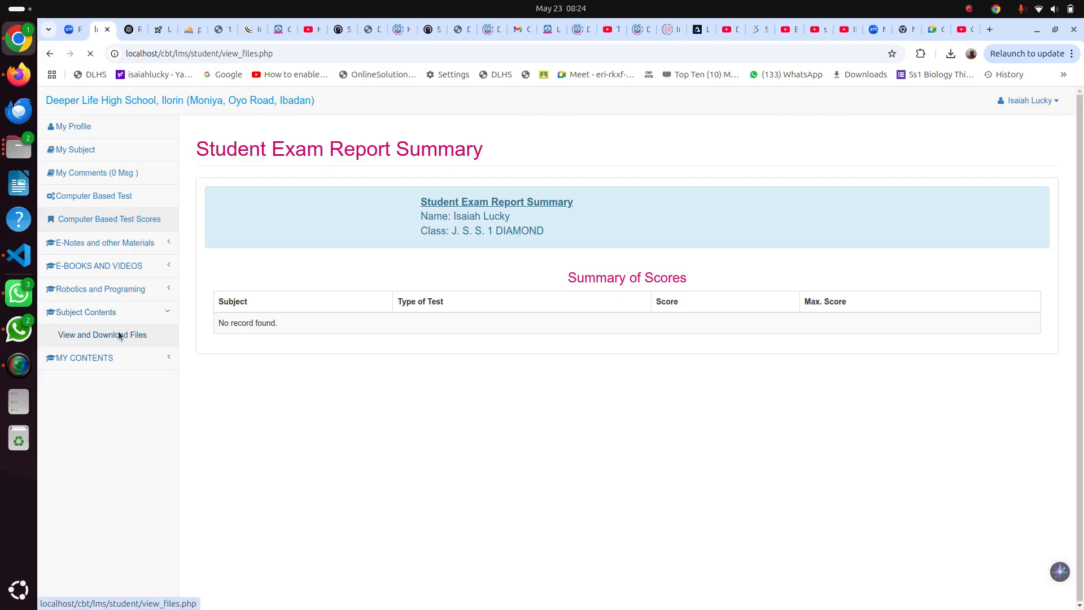
click(272, 227)
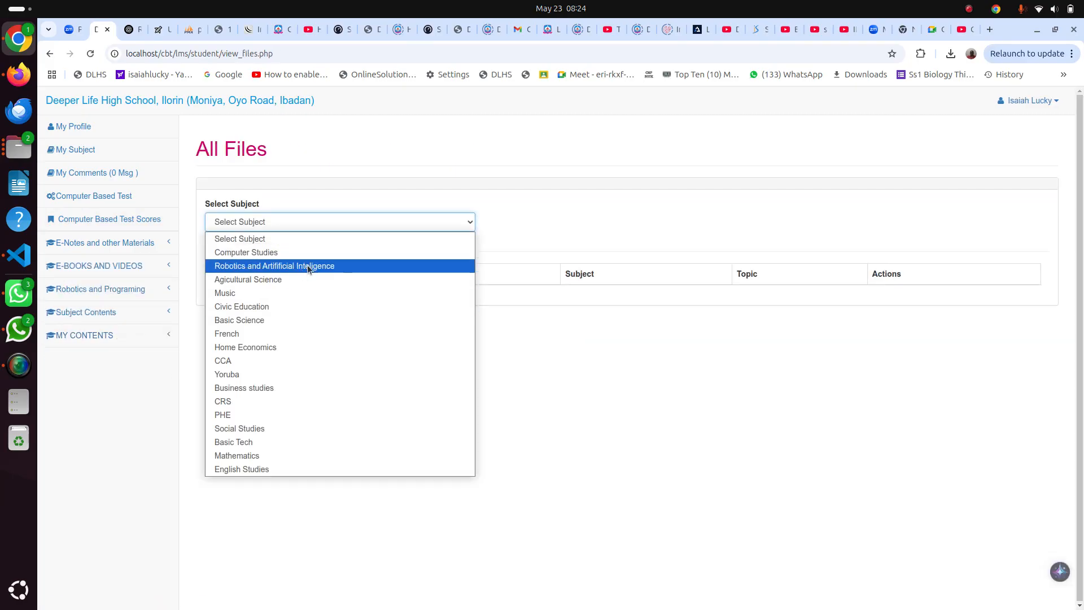
click(307, 265)
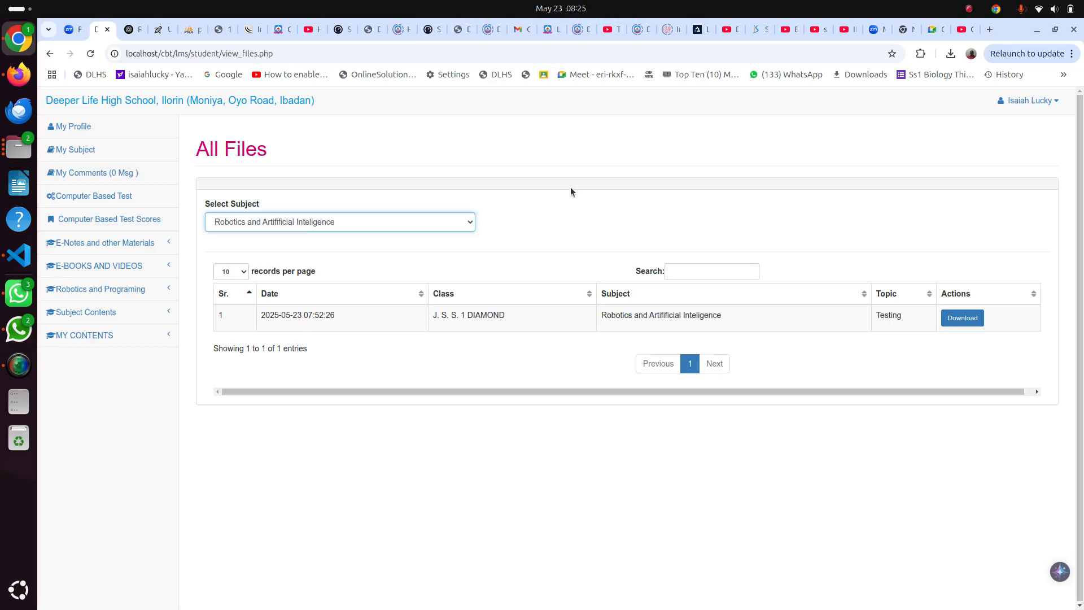
In Firefox's phpMyAdmin, open the import page of the genet database and dismiss its file chooser without picking a file
click(19, 82)
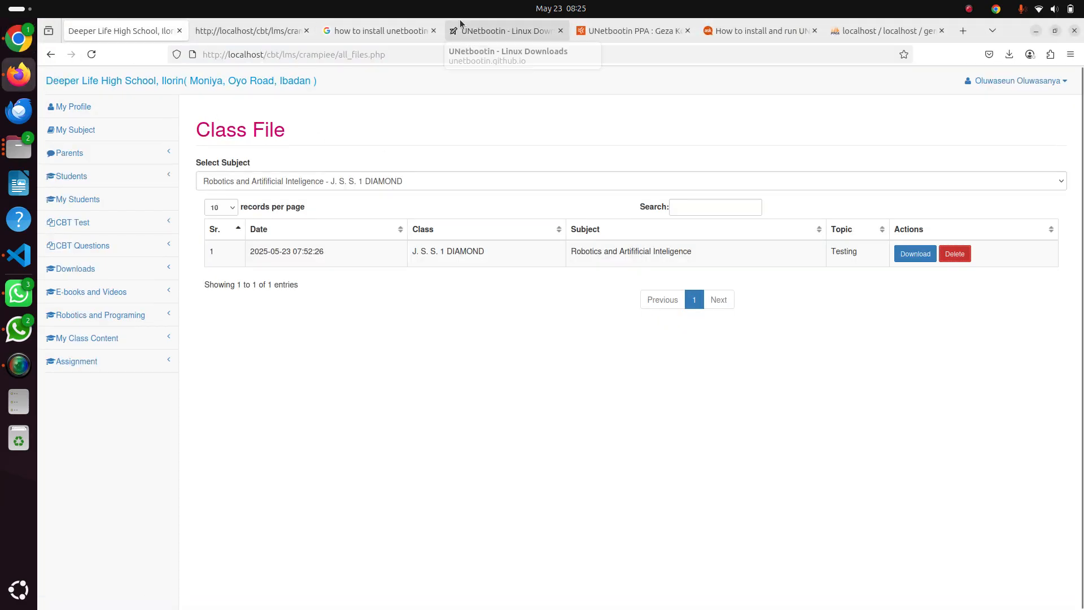
click(893, 32)
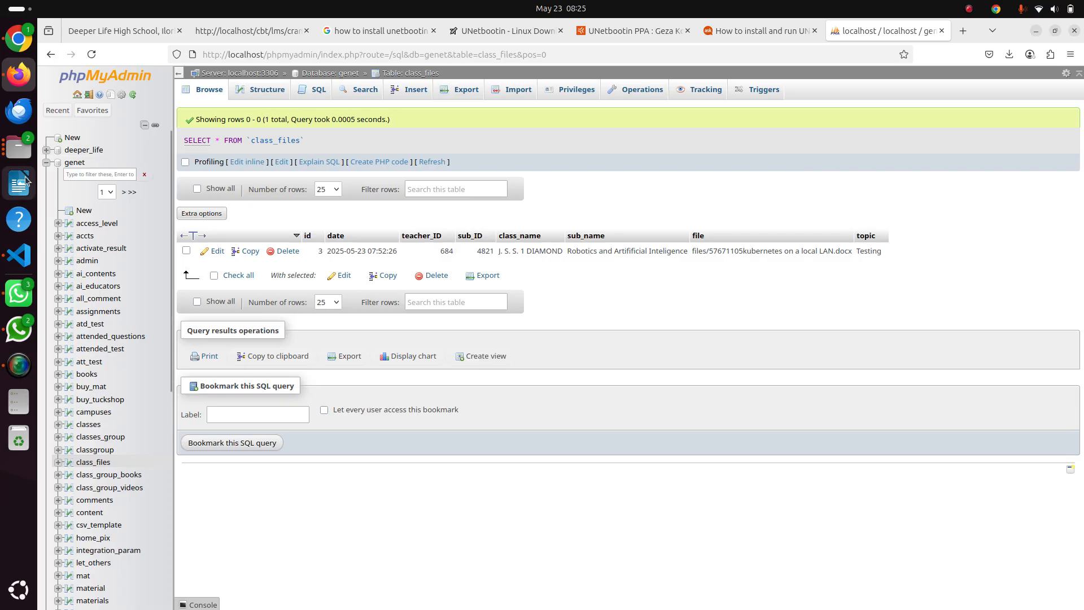
click(69, 164)
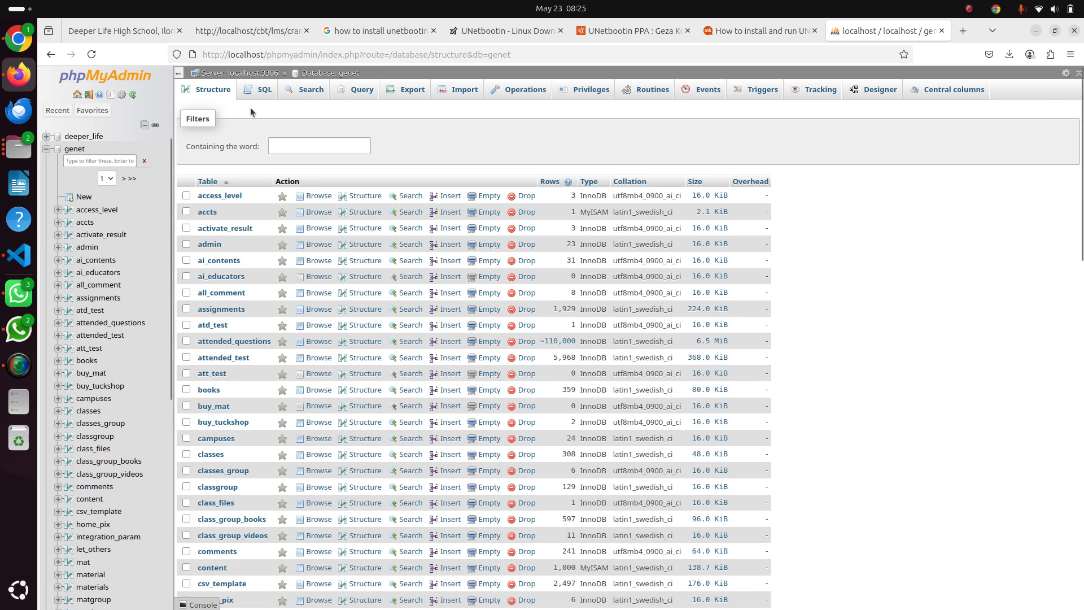
click(75, 150)
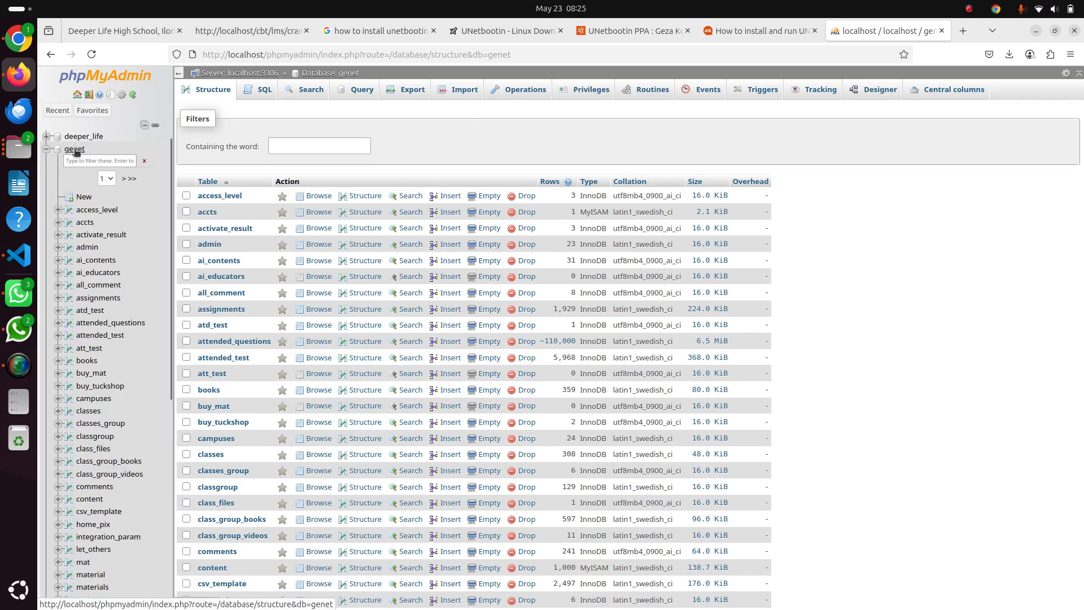
click(460, 90)
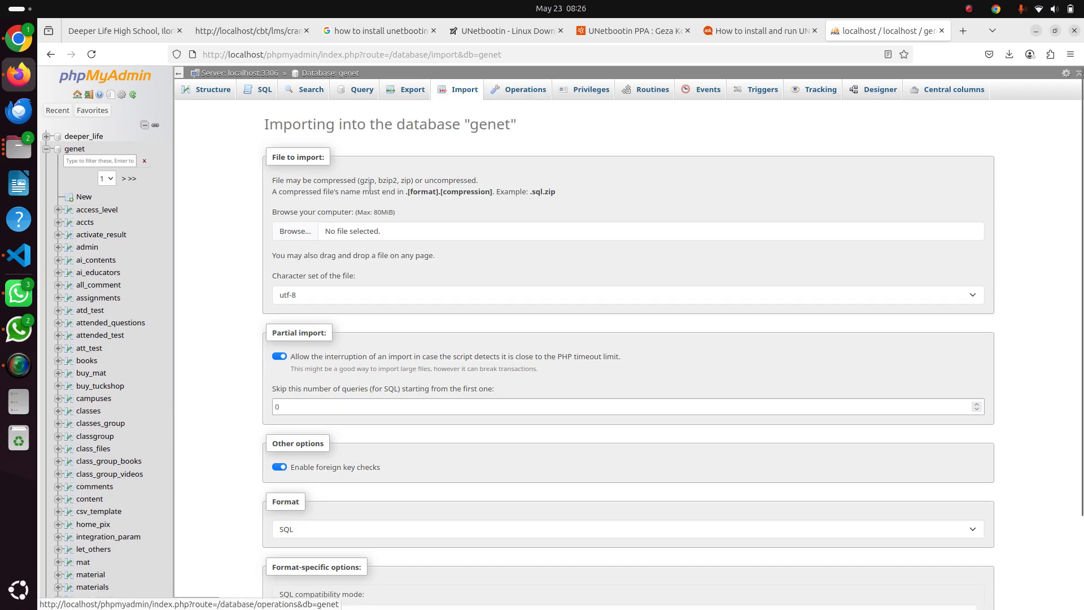
click(302, 236)
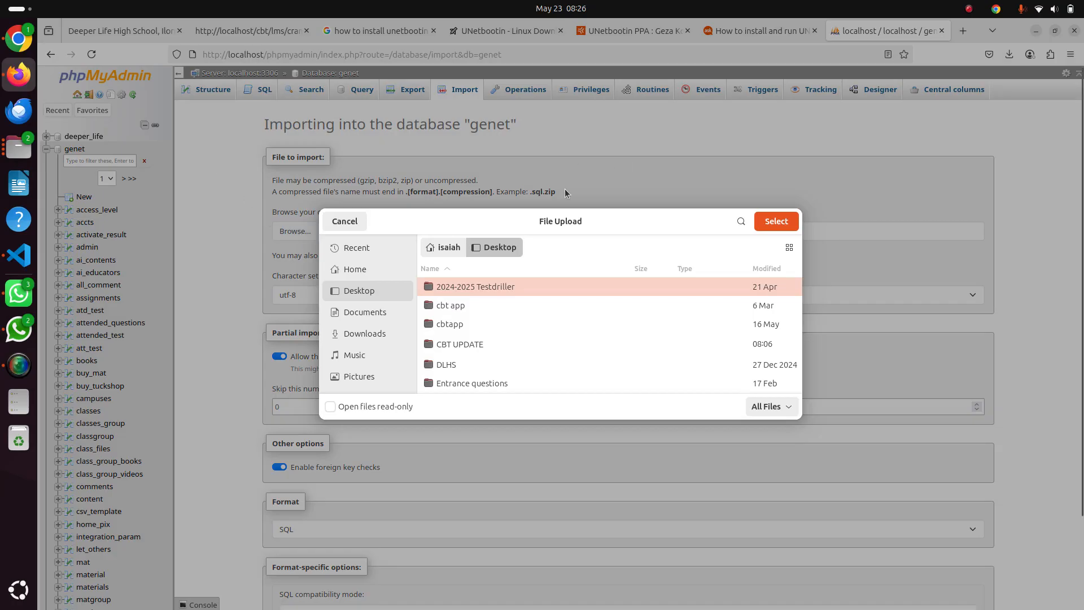
click(351, 225)
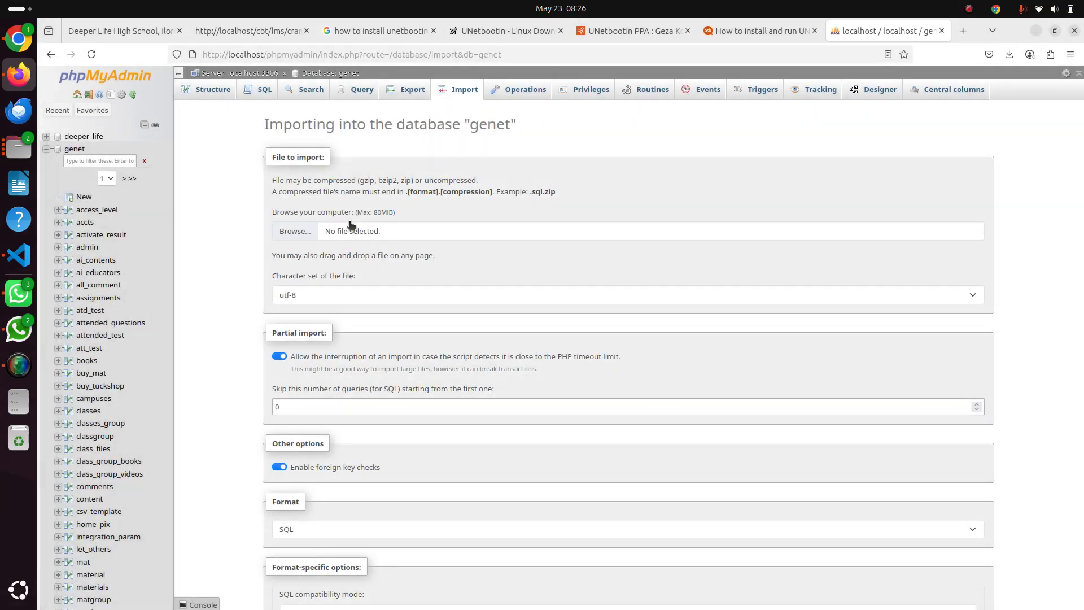
Browse the attended_test table of the genet database and show its column structure
click(116, 335)
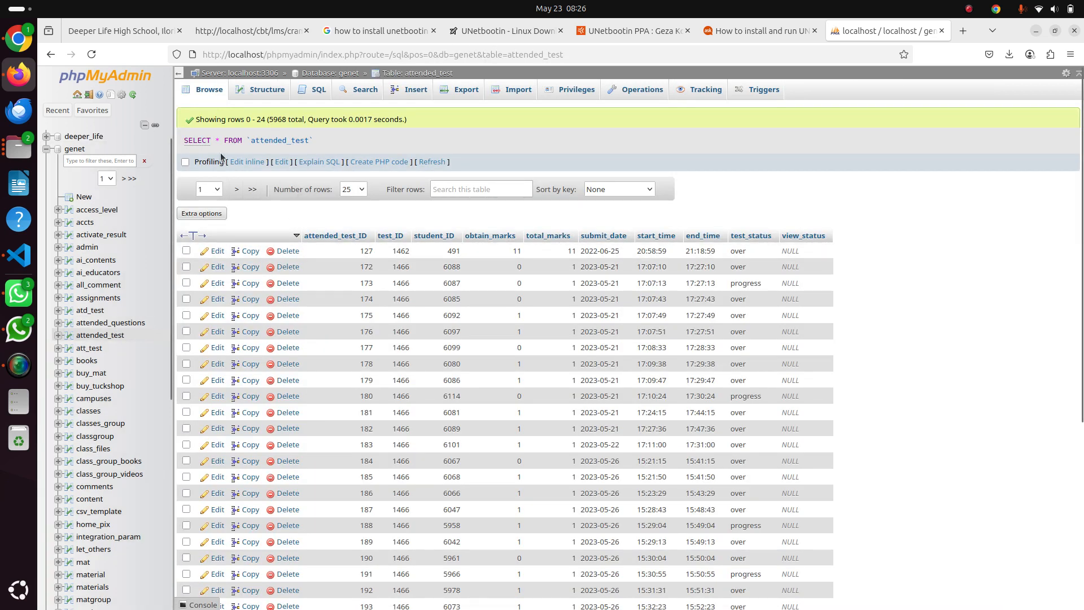
click(102, 336)
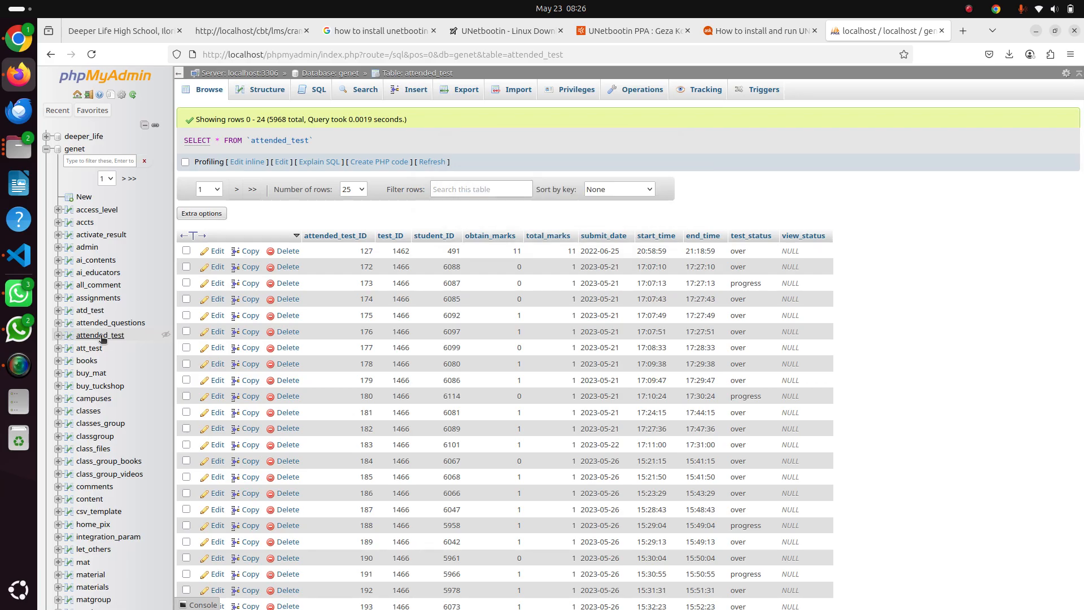
click(273, 94)
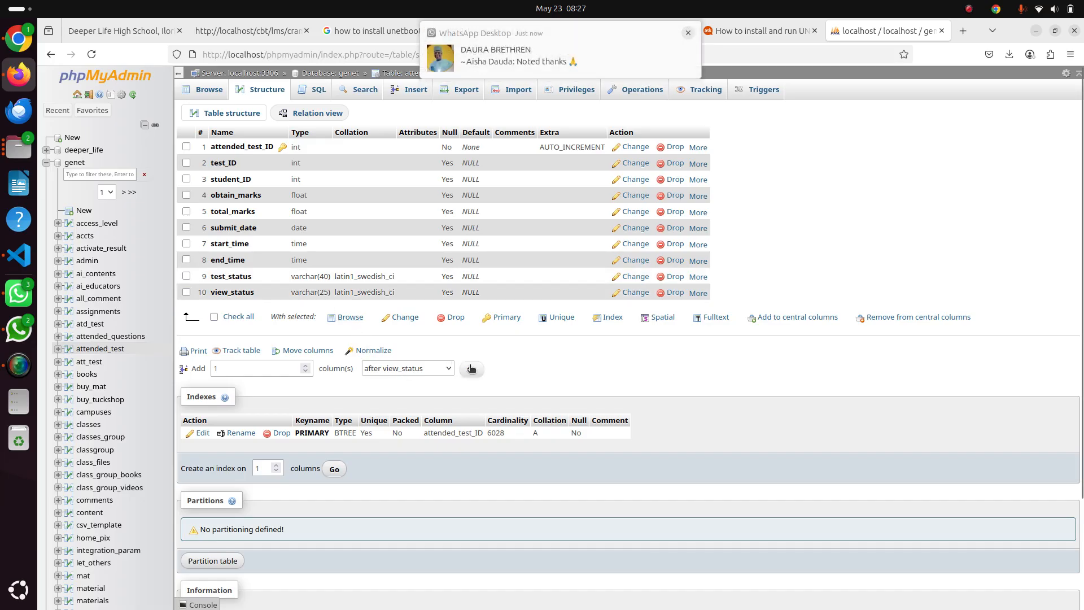
Review the view_status column's name, type, length and default options without saving, and return to the genet database's table list
click(635, 292)
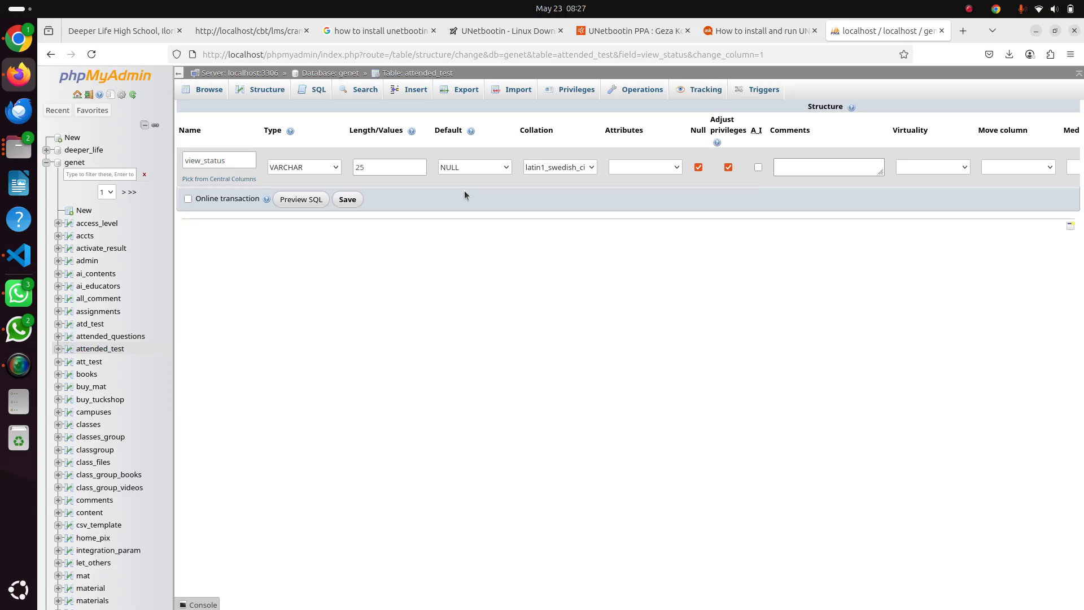
click(241, 162)
click(327, 173)
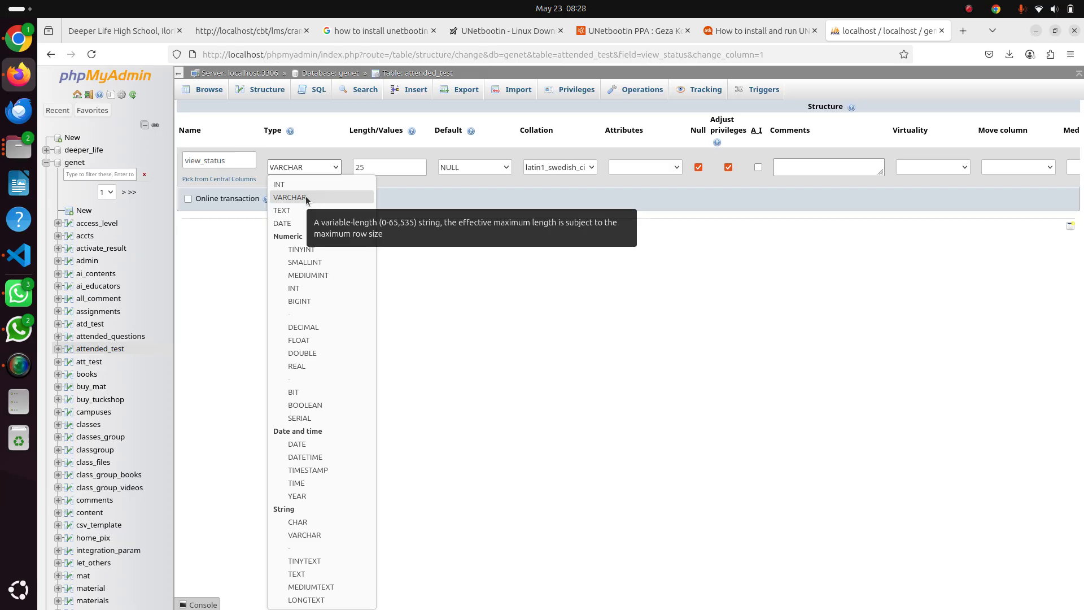
click(390, 164)
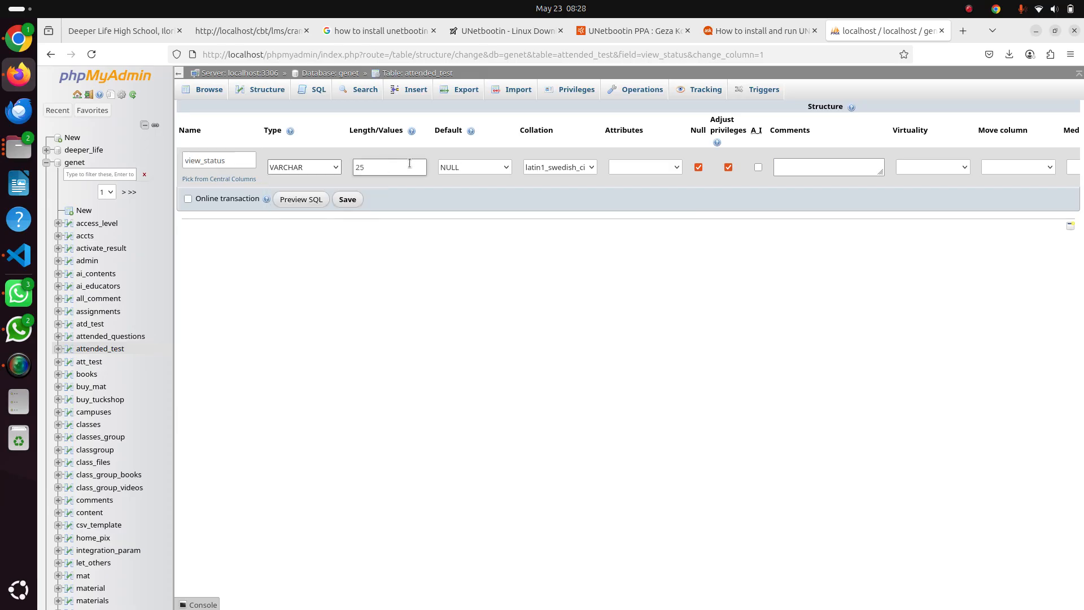
click(470, 165)
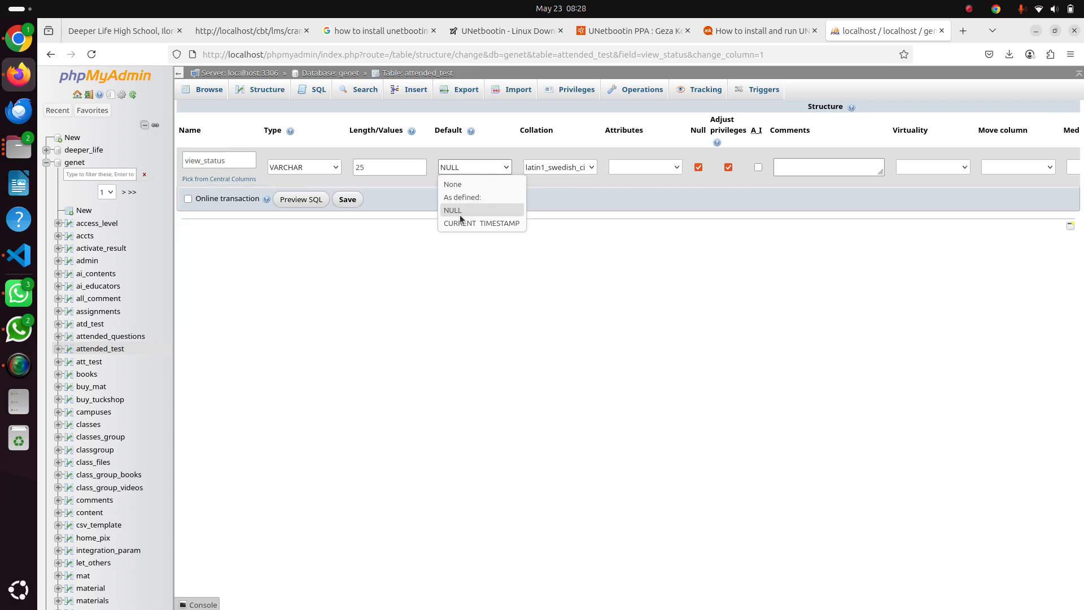
click(648, 238)
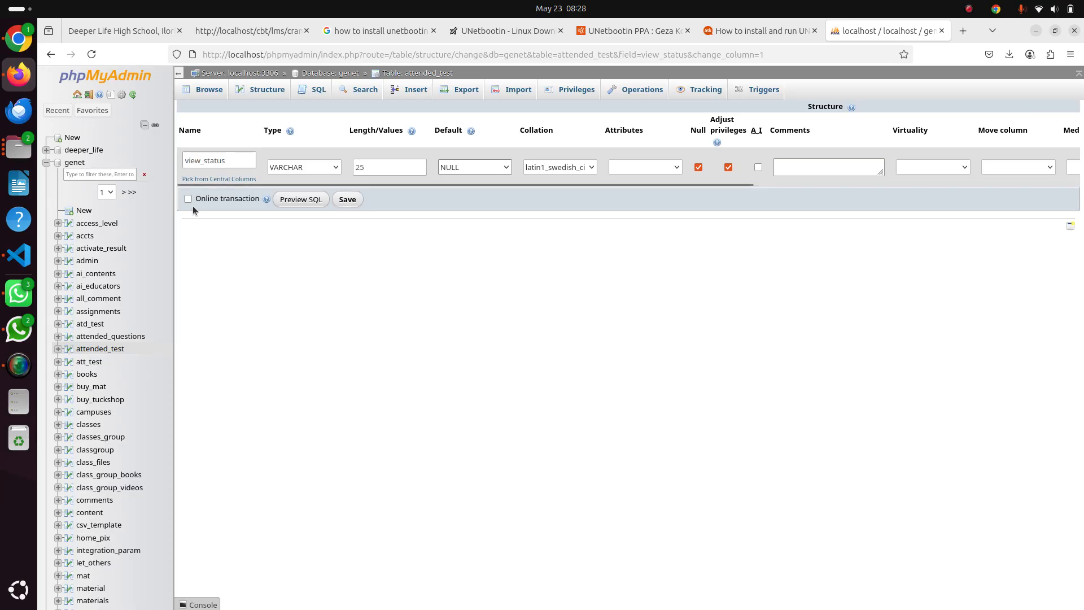
click(75, 163)
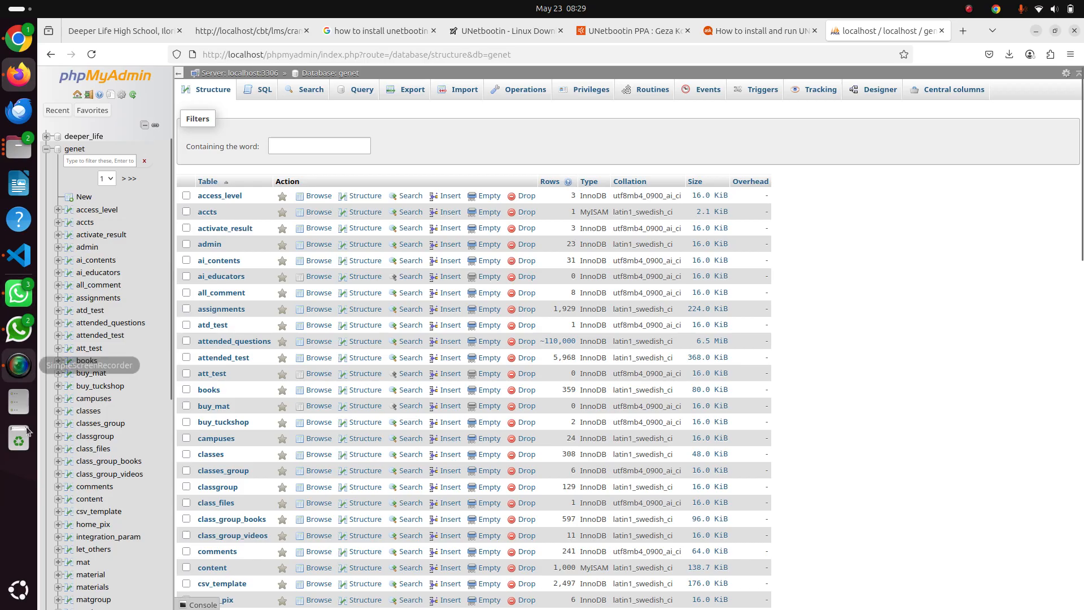
Open a terminal and look back through the command history for the server setup commands, as far as the php.ini edit command
click(22, 594)
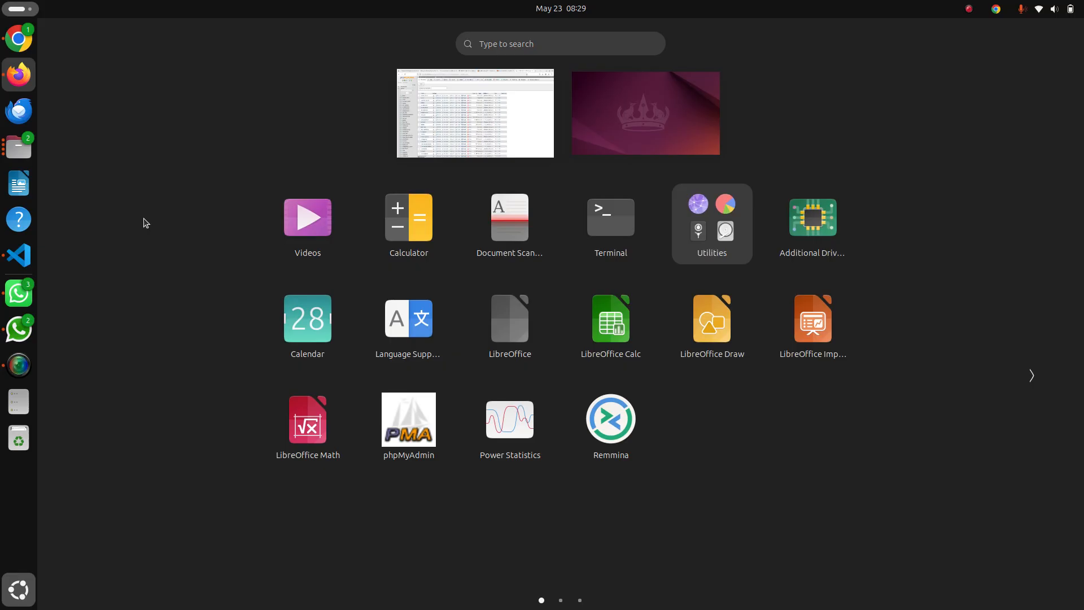
click(618, 228)
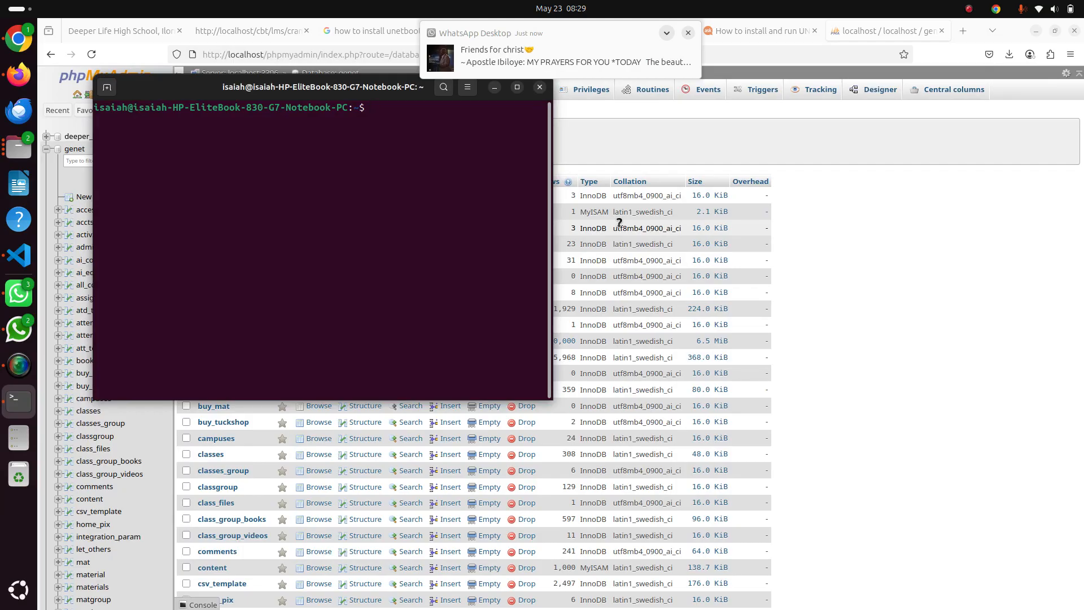
key(Up)
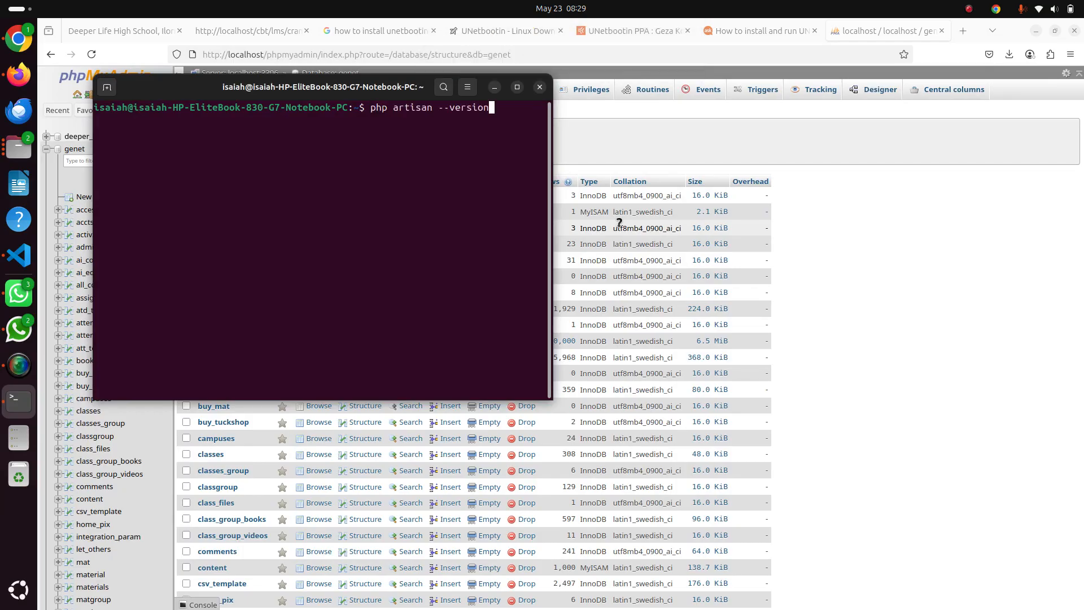
key(Up)
key(Up)
key(Up)
key(Up)
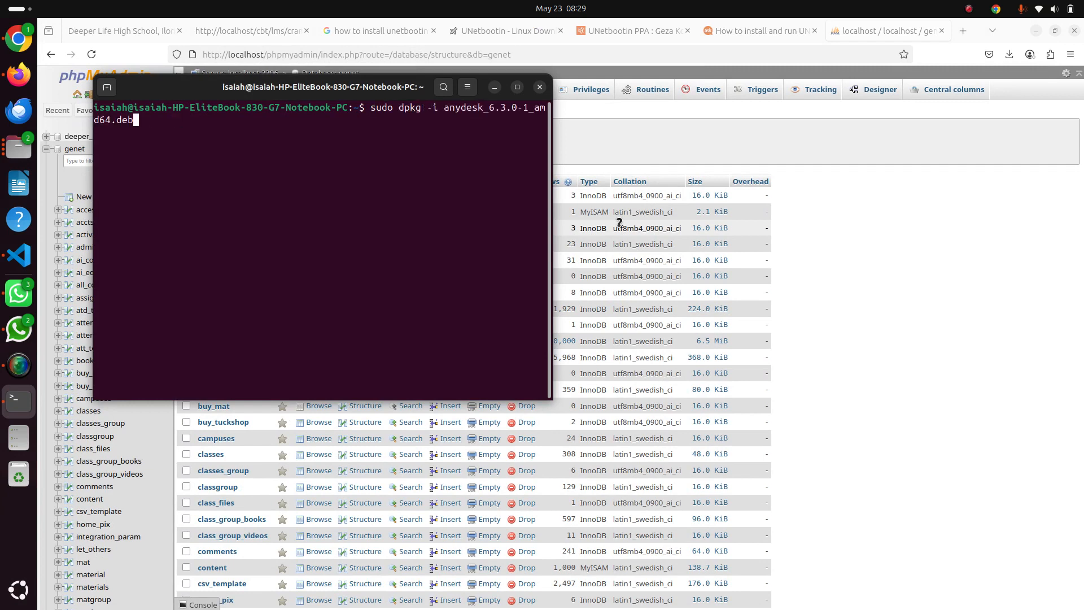
key(Up)
key(Up)
key(Up)
key(Up)
key(Up)
key(Up)
key(Up)
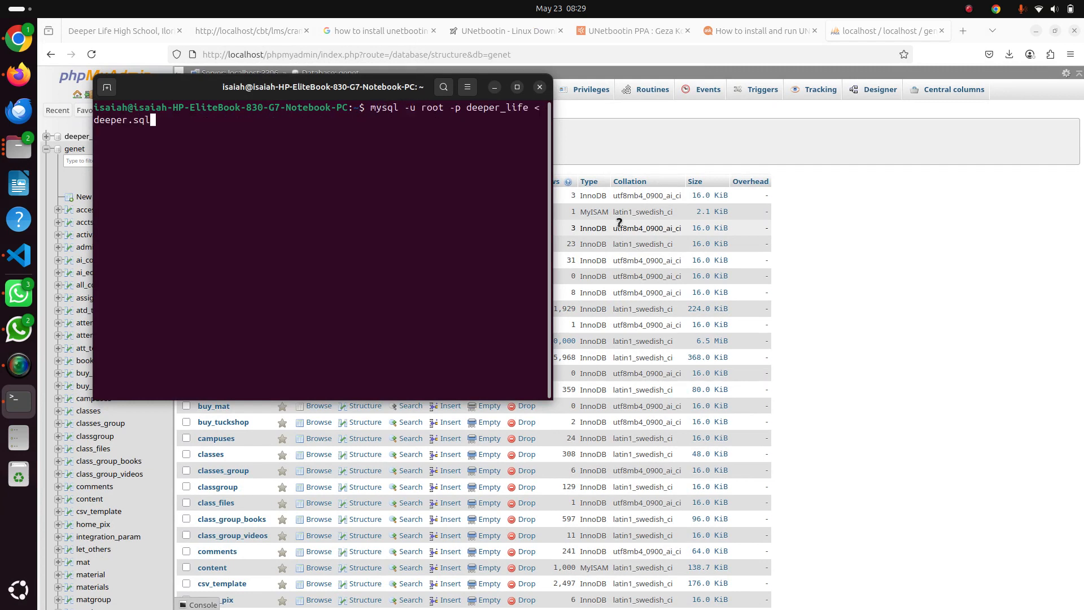
key(Up)
key(Up)
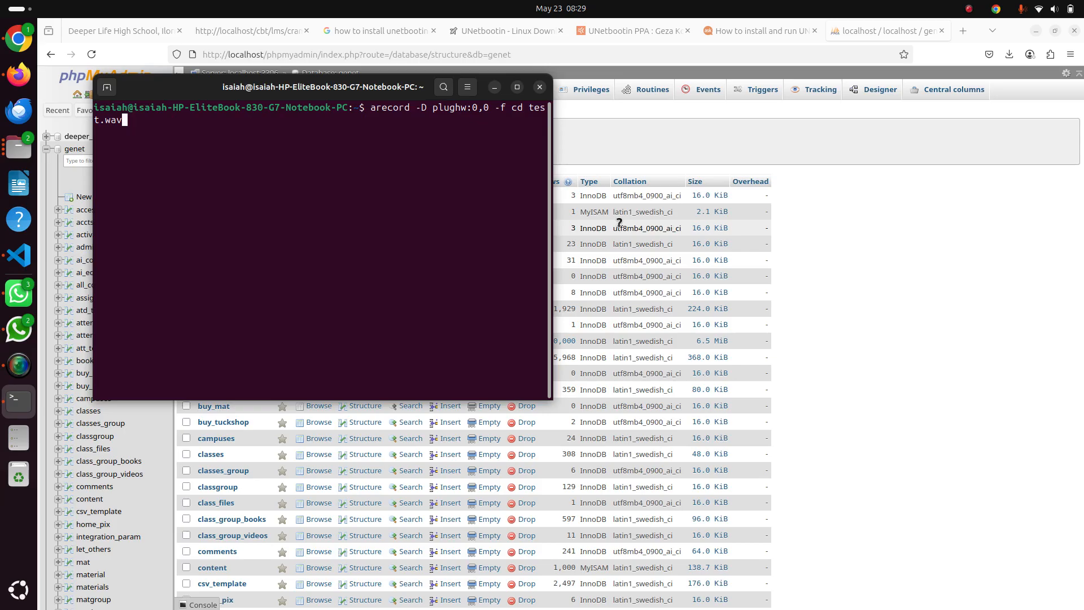
key(Up)
key(Up)
key(Up)
key(Up)
key(Up)
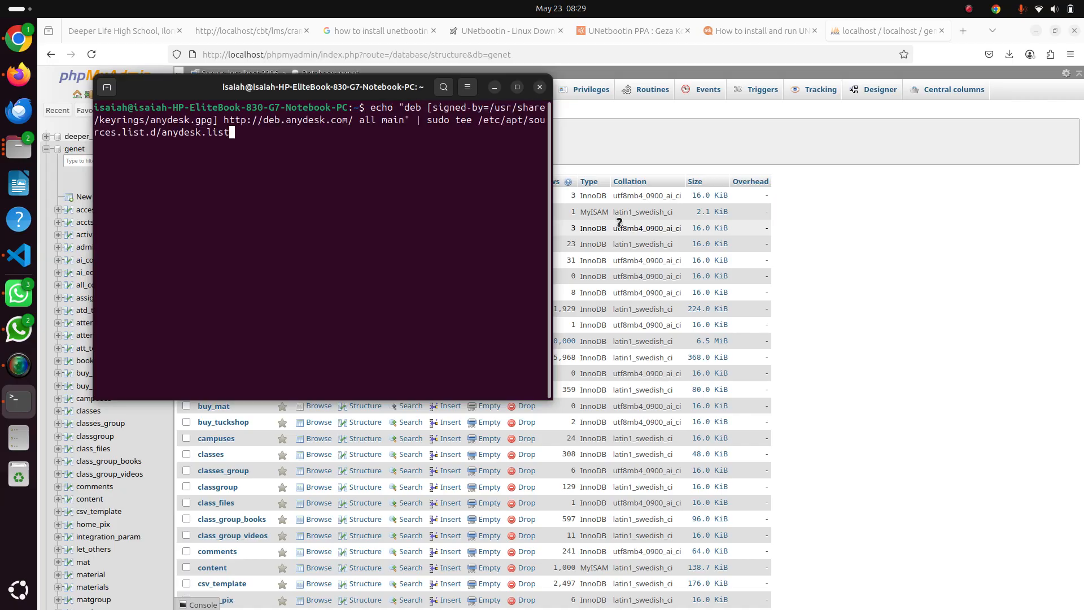
key(Up)
key(Up)
key(Up)
key(Up)
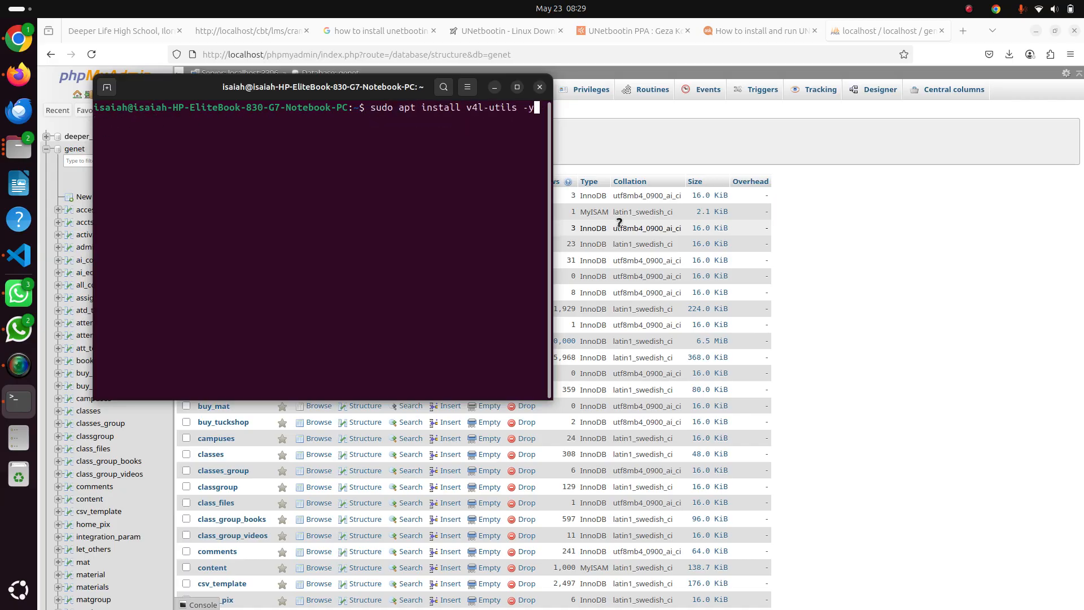
key(Up)
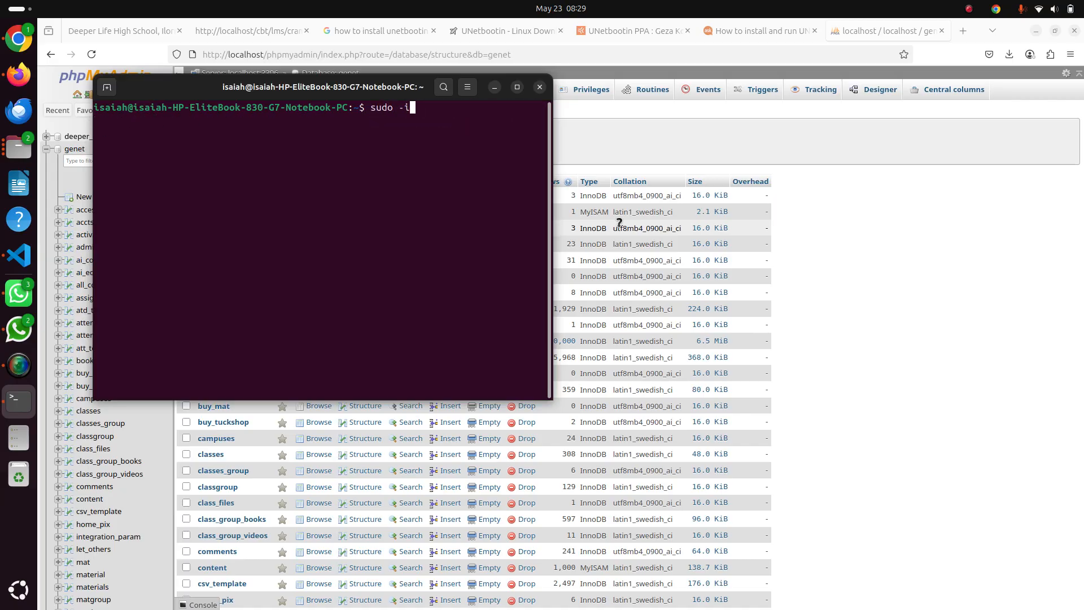
key(Up)
key(Up)
key(Up)
key(Up)
key(Up)
key(Up)
key(Up)
key(Up)
key(Up)
key(Up)
key(Up)
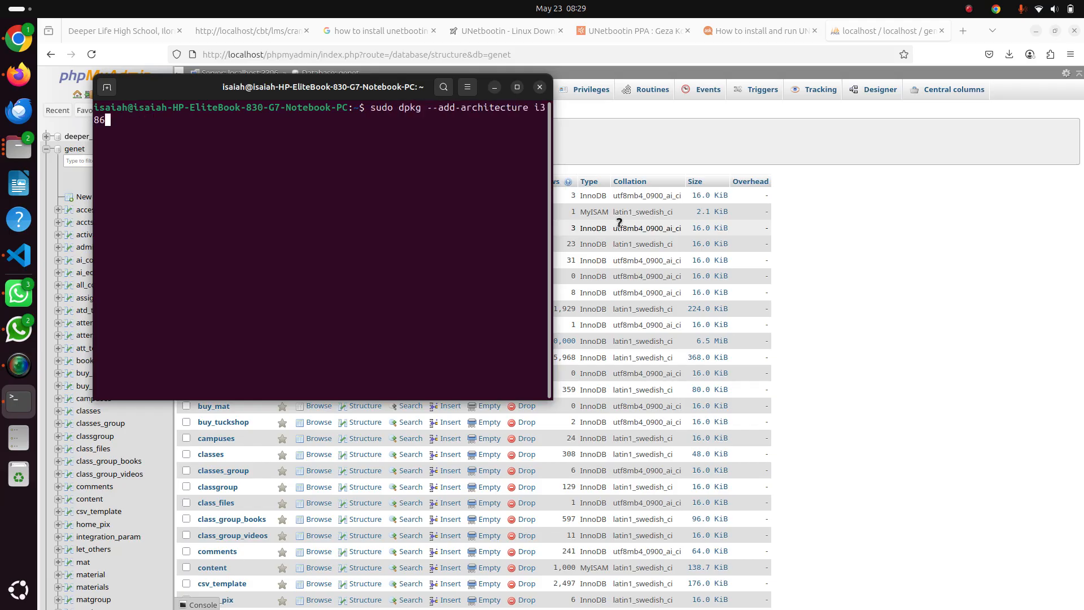
key(Up)
key(Up)
key(Up)
key(Up)
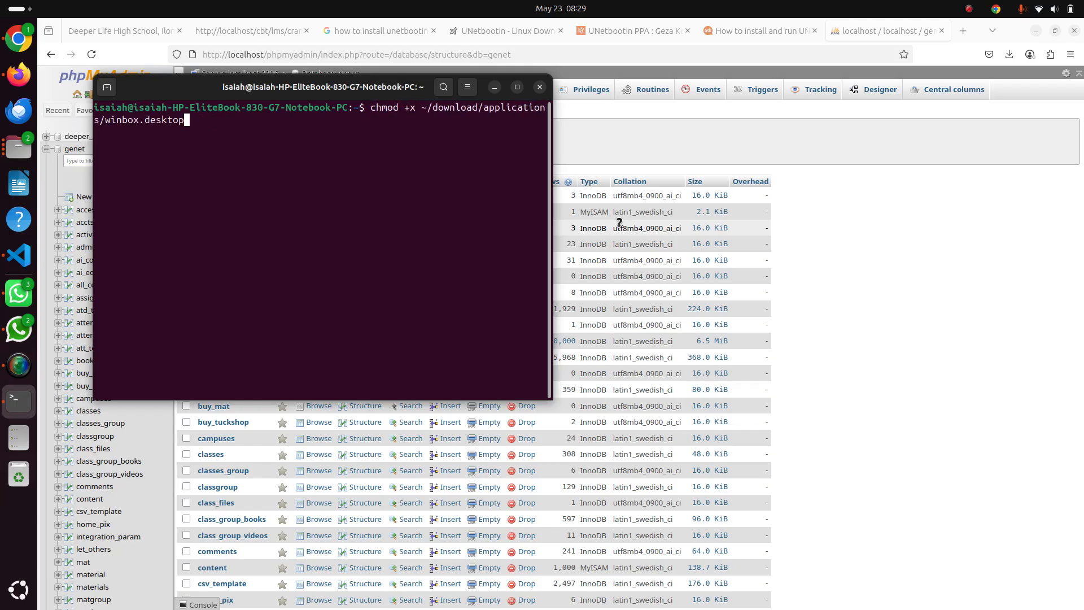
key(Up)
key(Up)
key(Up)
key(Up)
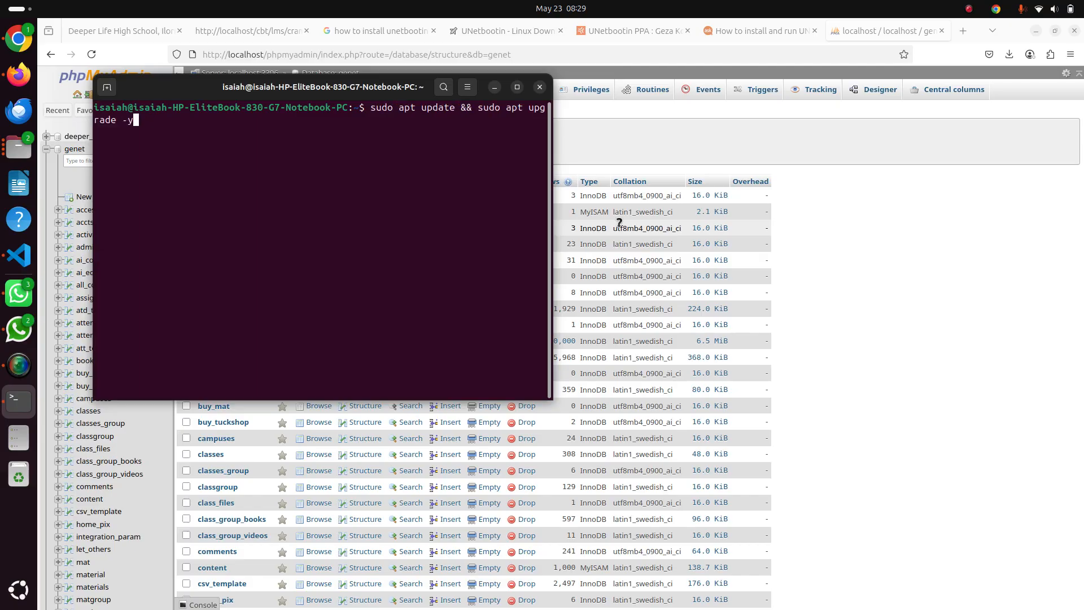
key(Up)
key(Up)
key(Up)
key(Up)
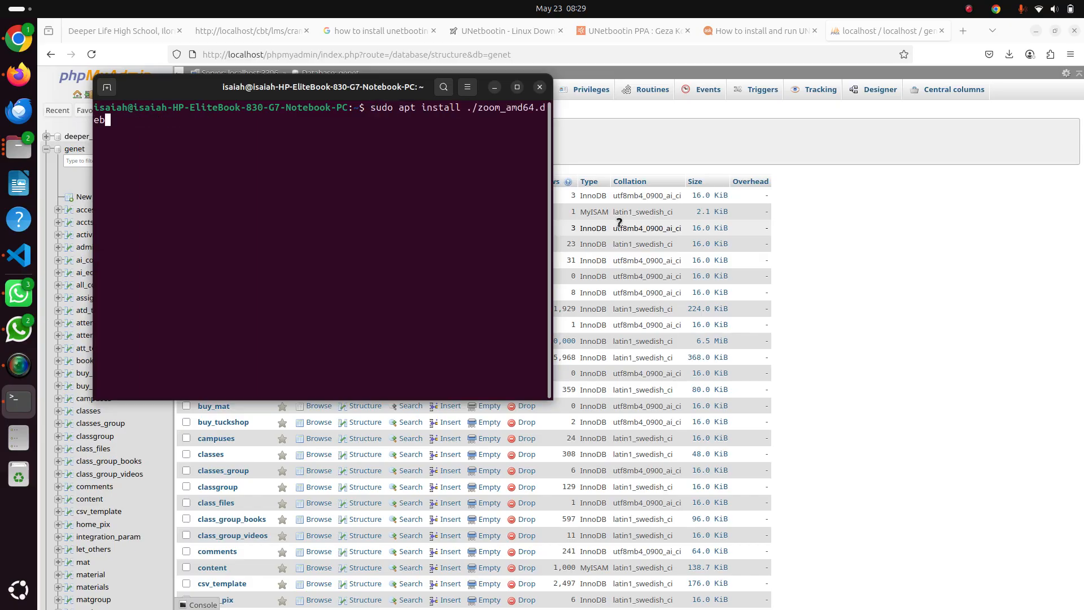
key(Up)
key(Up)
key(Up)
key(Up)
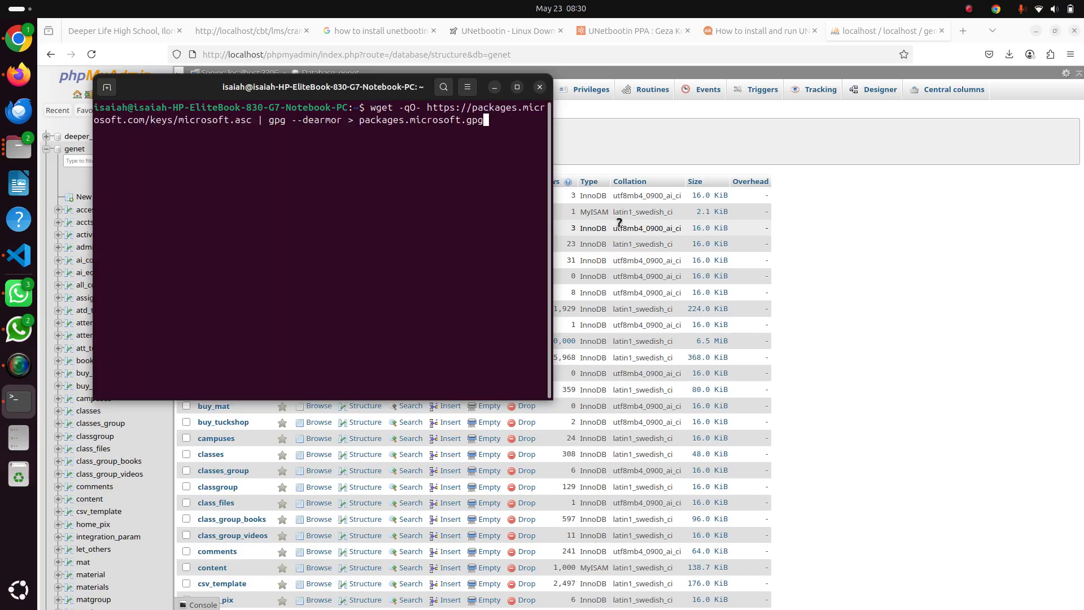
key(Up)
key(Up)
key(Up)
key(Up)
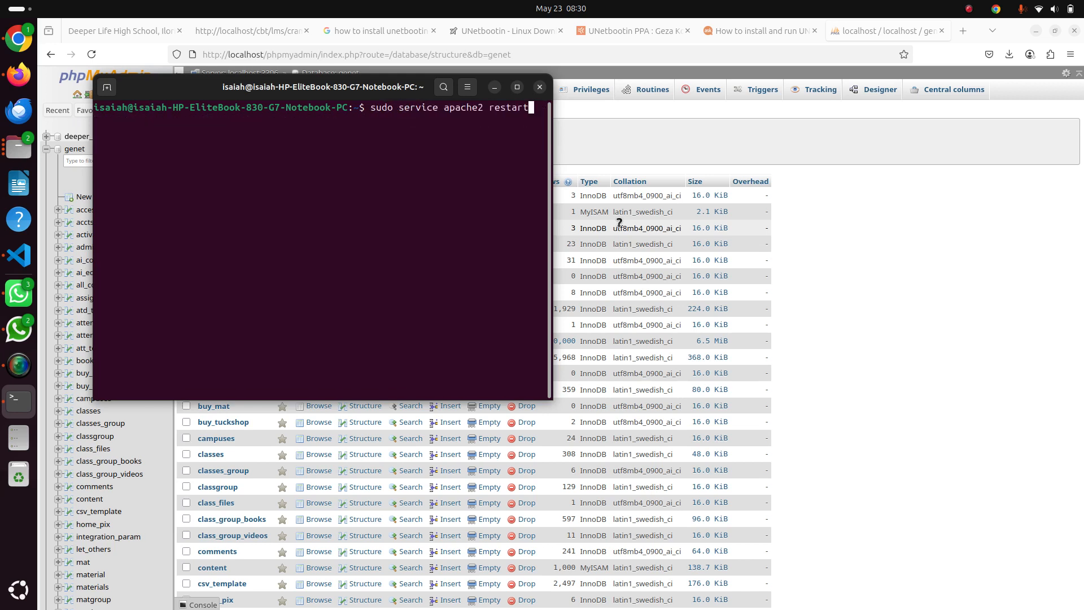
key(Up)
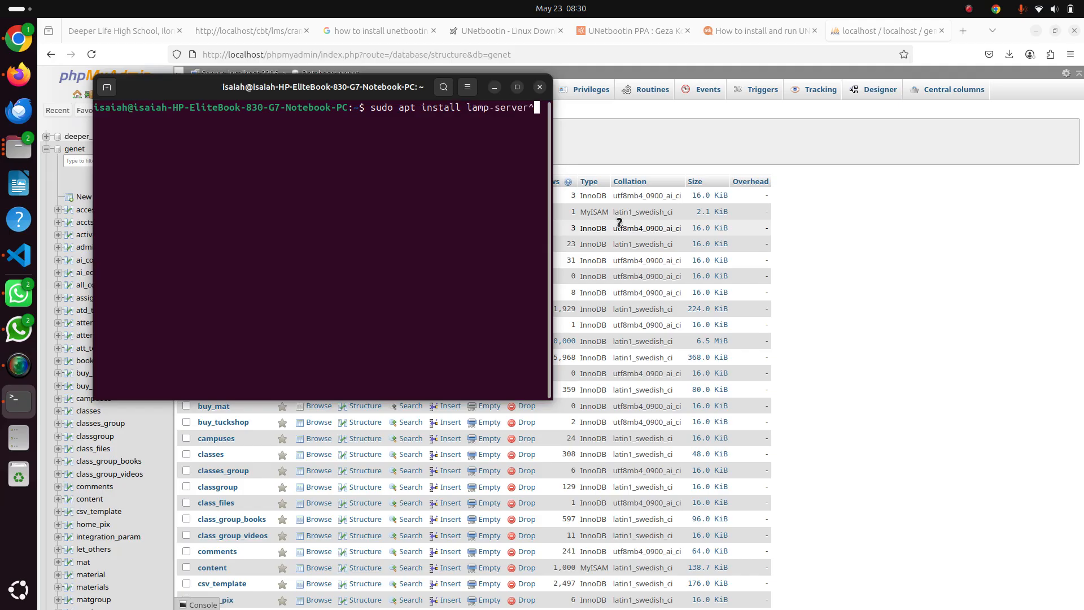
key(Up)
key(Up)
key(Up)
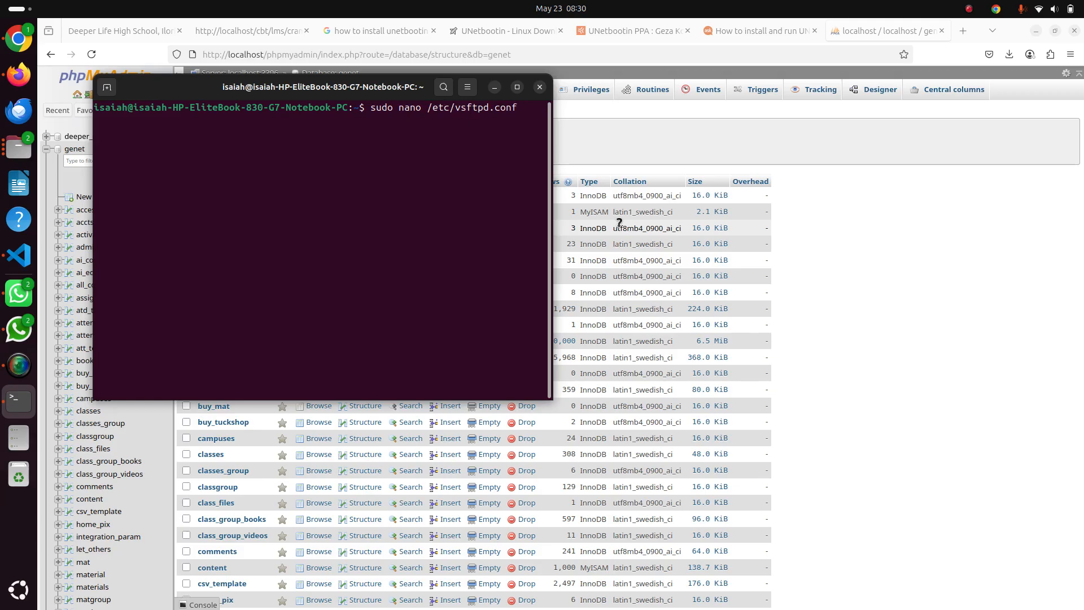
key(Up)
key(Up)
key(Up)
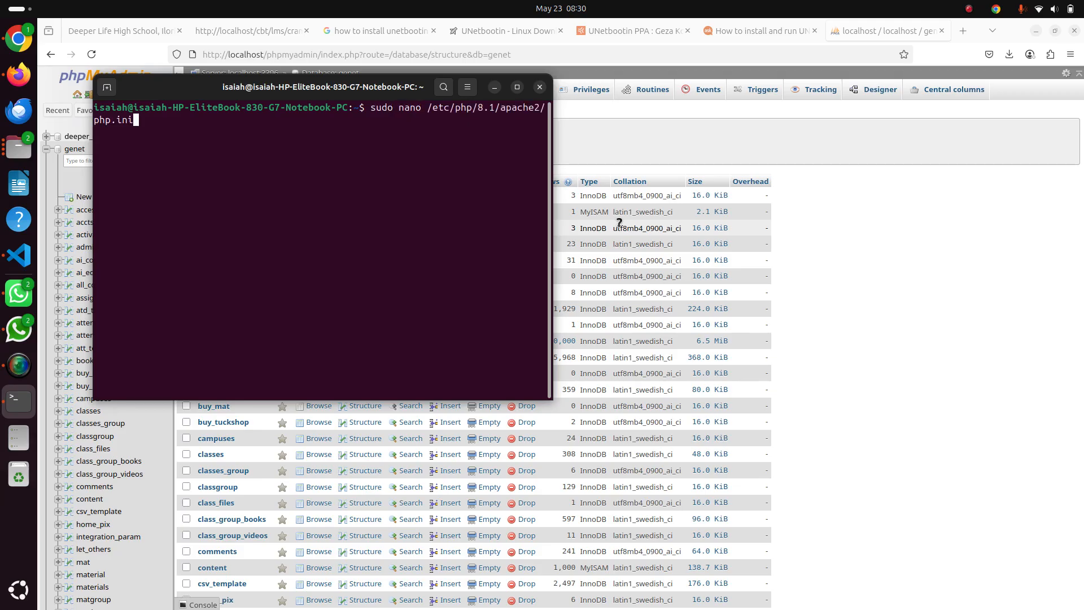
Step forward through the more recent commands in the terminal history to sudo apt update, without running any
key(Down)
key(Down)
key(Down)
key(Down)
key(Down)
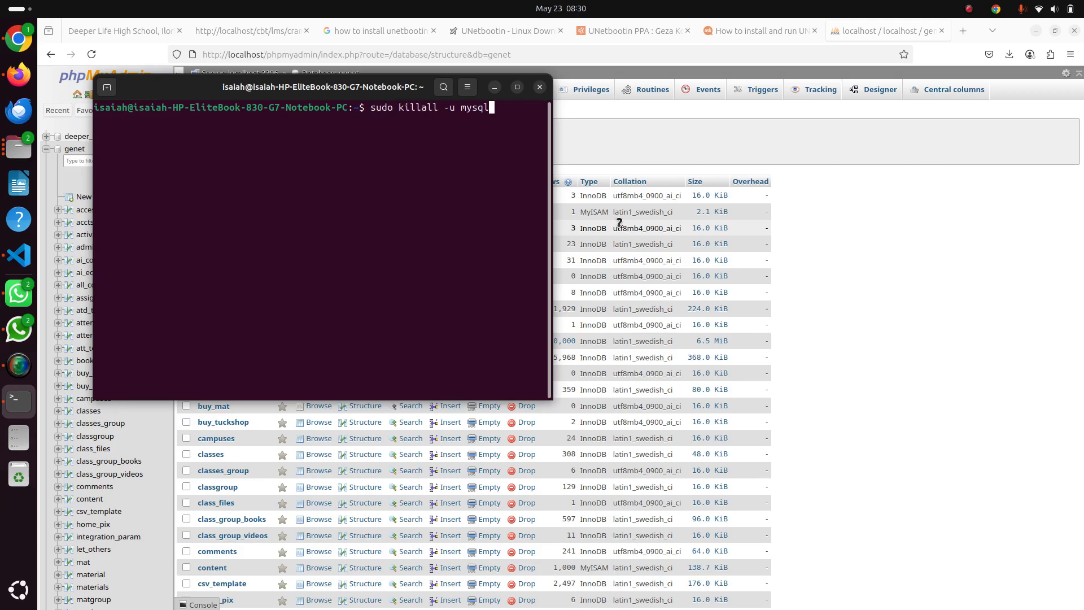
key(Down)
key(Down)
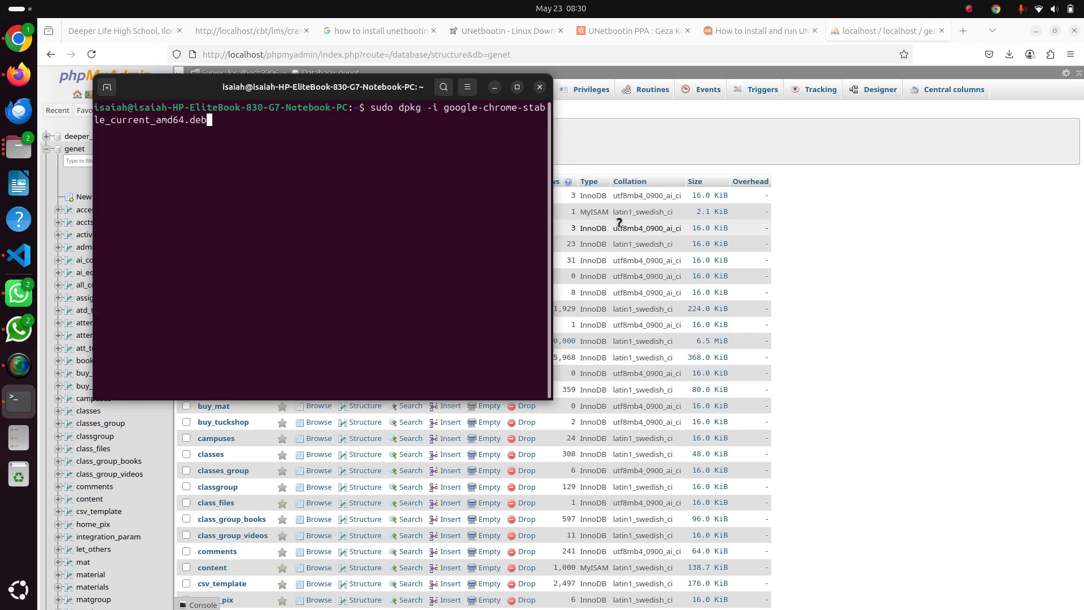
key(Down)
key(Up)
key(Down)
key(Down)
key(Down)
key(Down)
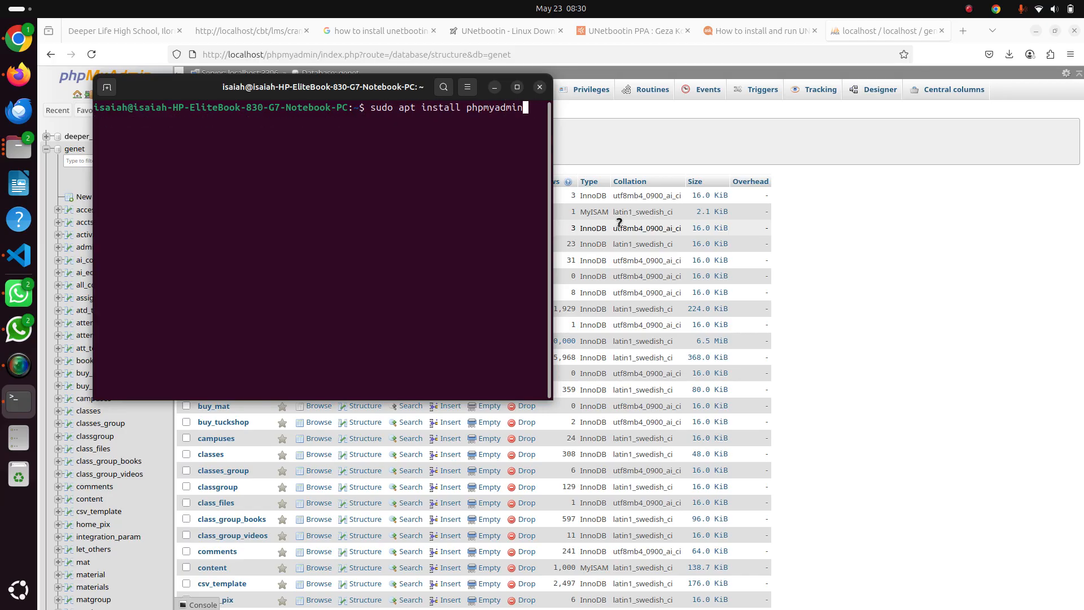
key(Down)
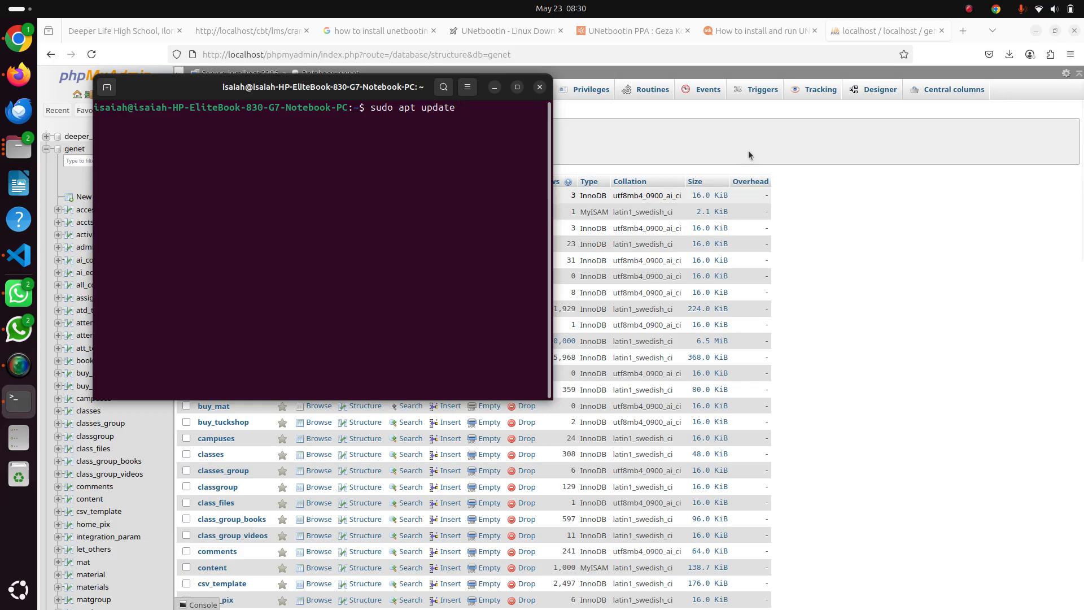
Minimize the browser, file manager, terminal and screen recorder windows to expose the desktop
click(1036, 31)
click(1037, 31)
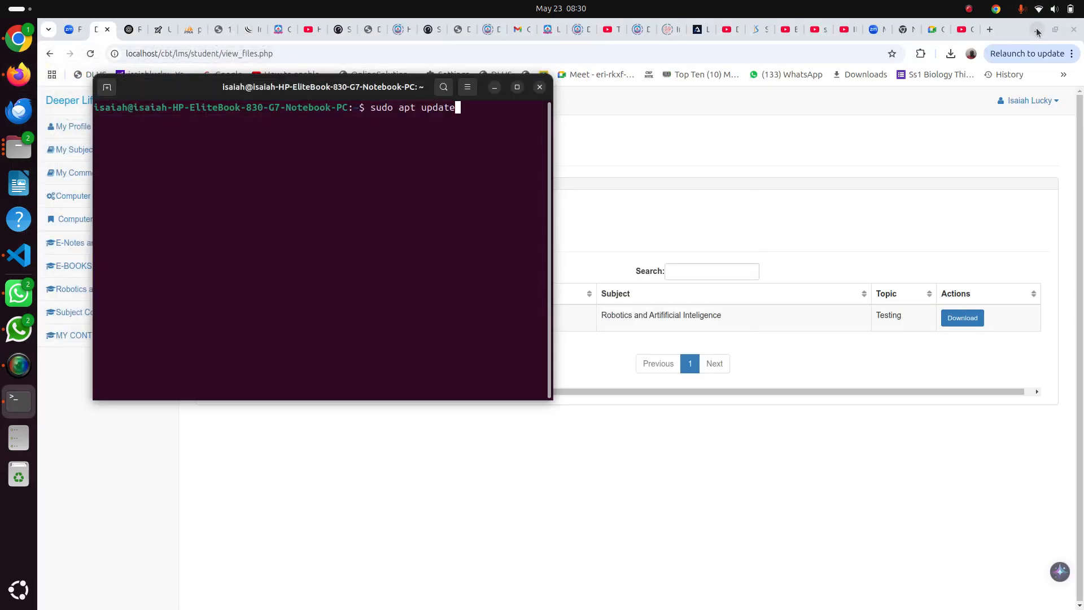
click(1037, 31)
click(1037, 30)
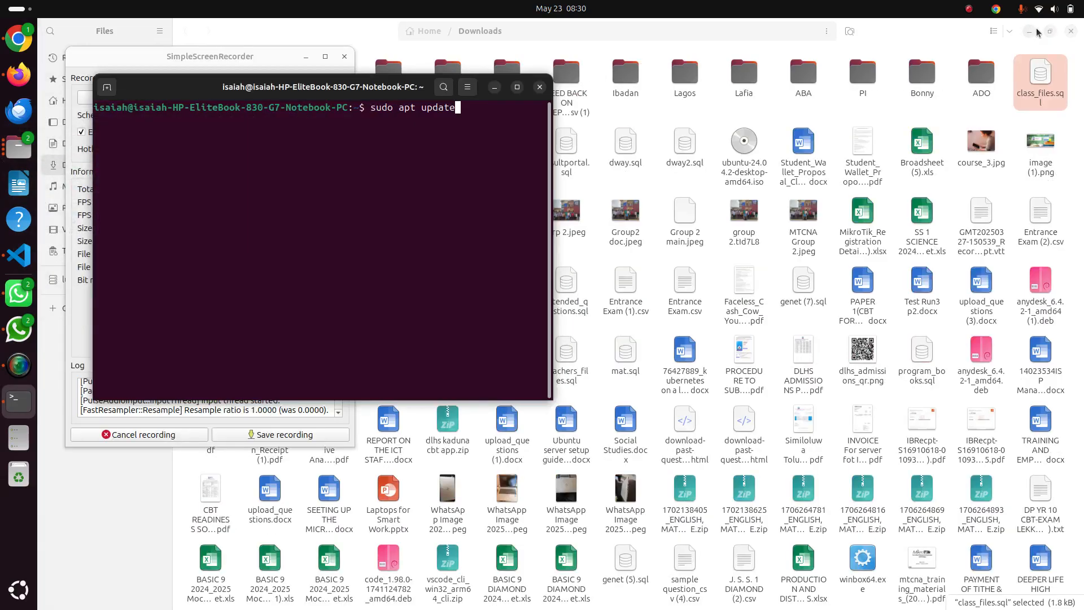
click(1030, 31)
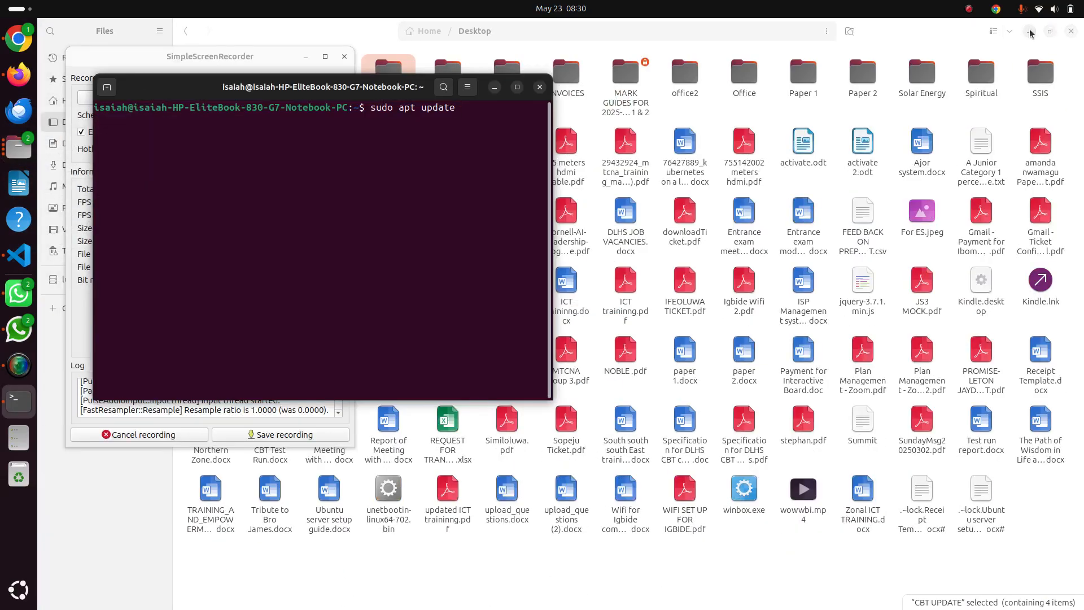
click(1029, 32)
click(1030, 32)
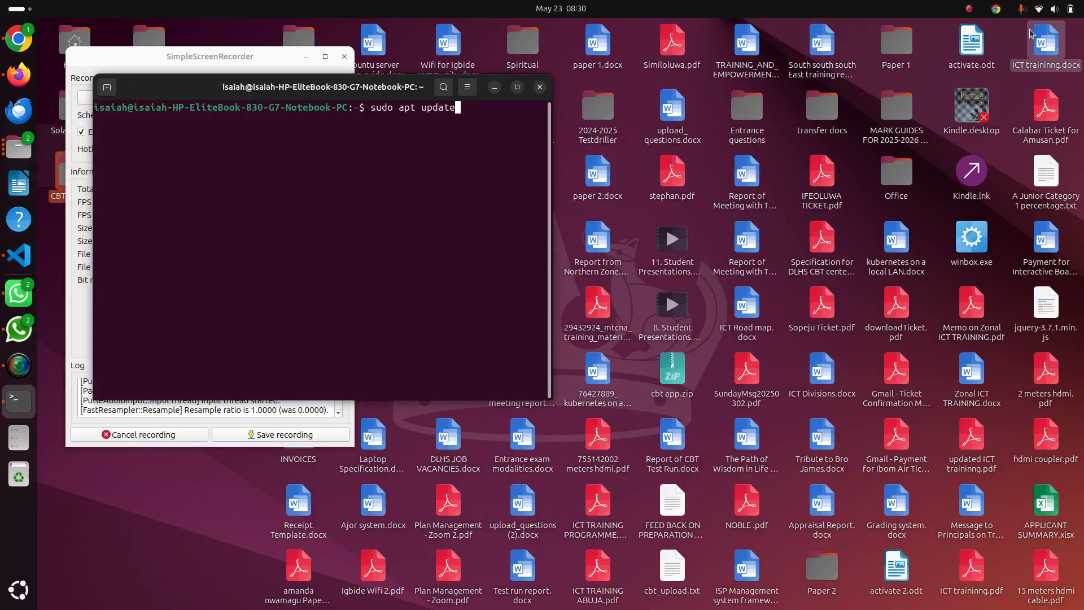
click(494, 87)
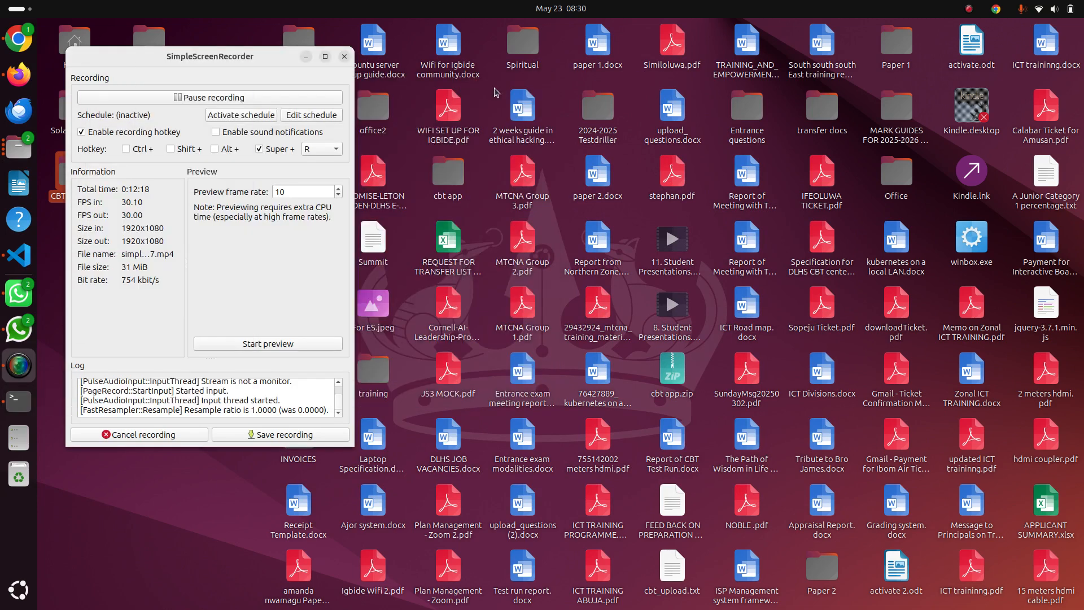
click(305, 57)
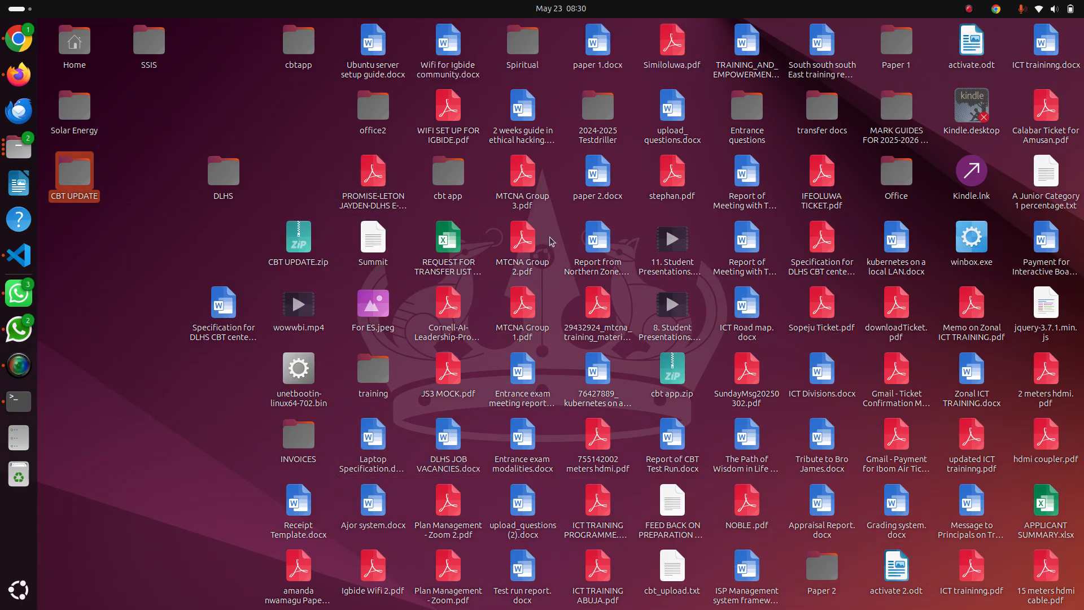
Open Ubuntu server setup guide.docx from the desktop, recovering the listed LibreOffice documents and bringing the guide to the front
double_click(389, 64)
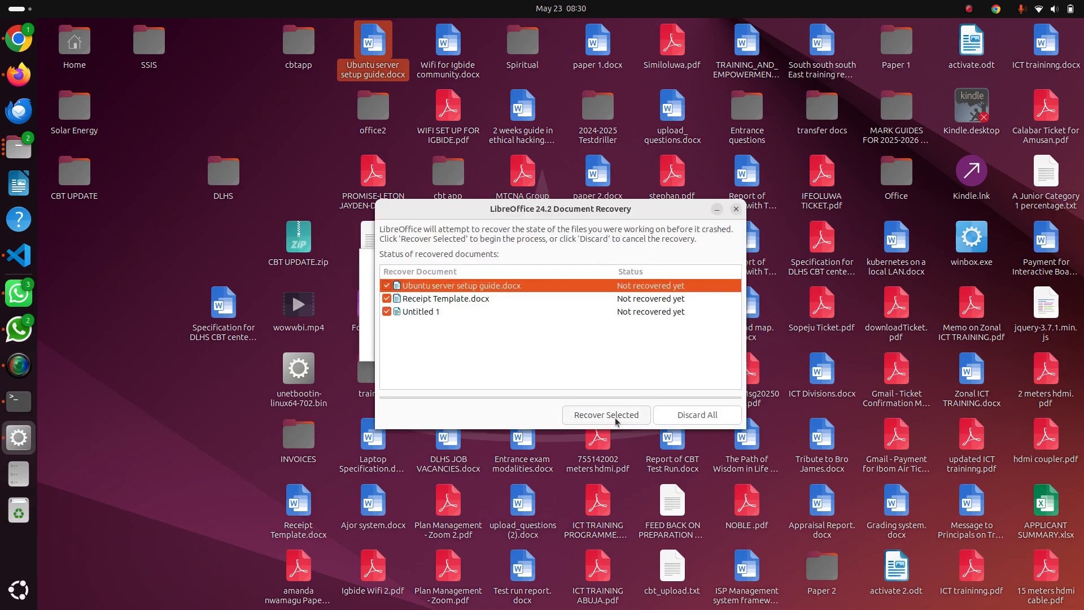
click(615, 421)
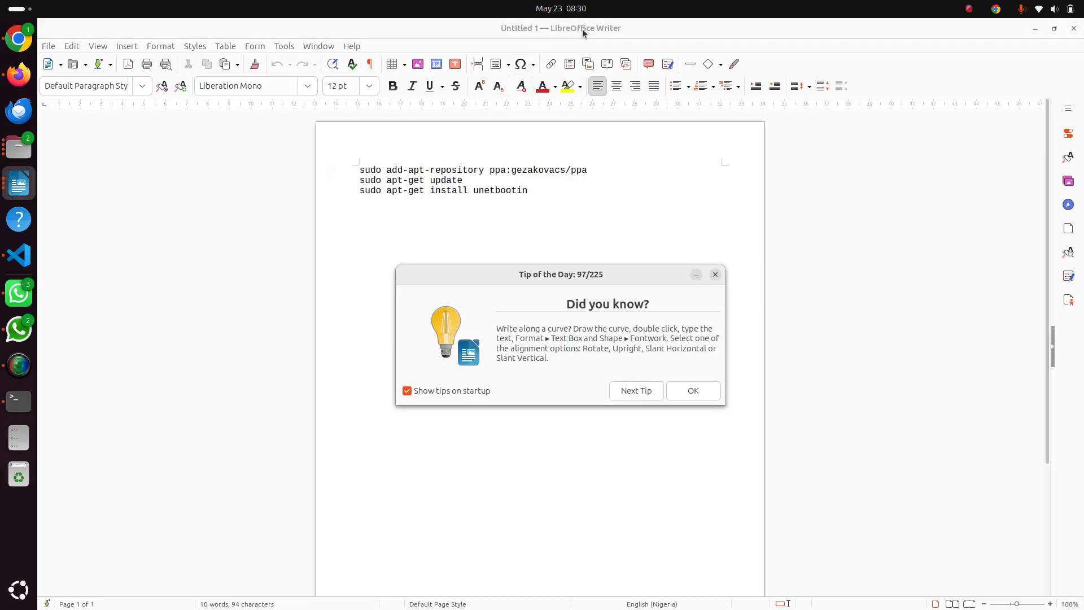
click(714, 275)
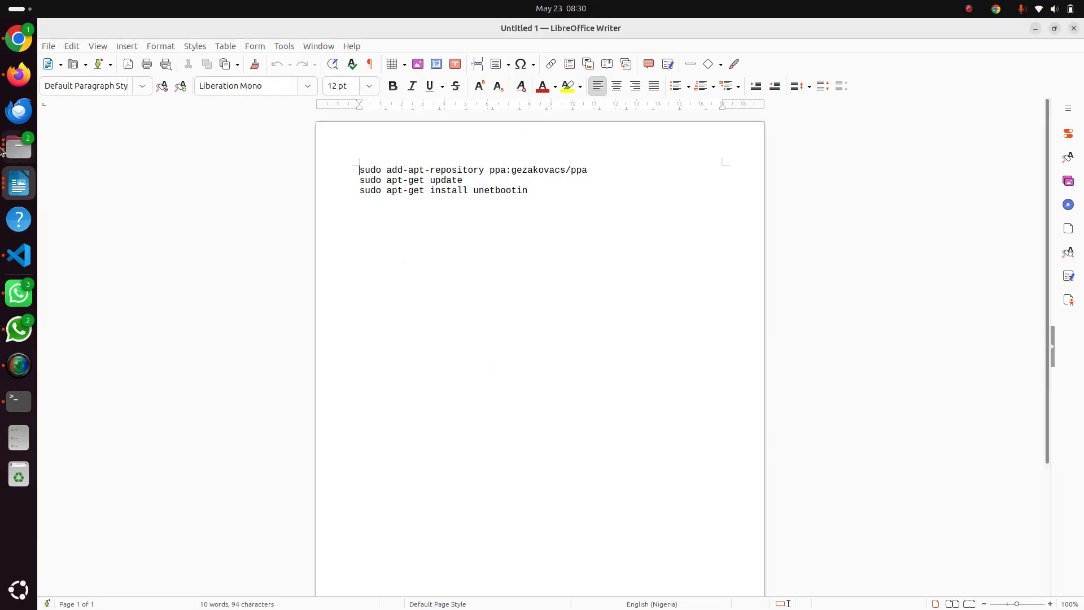
click(25, 189)
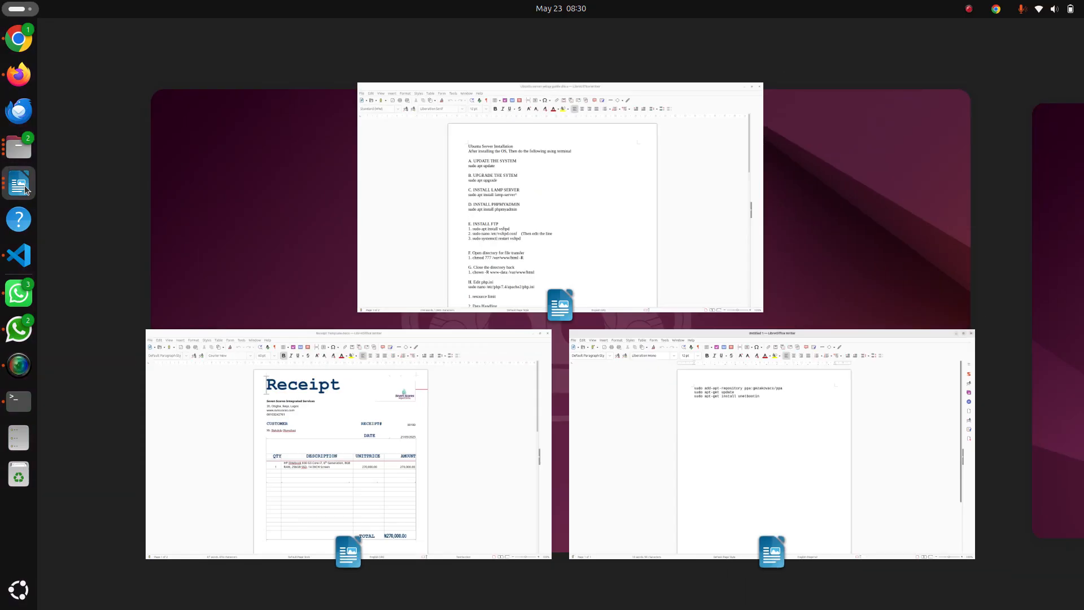
click(482, 209)
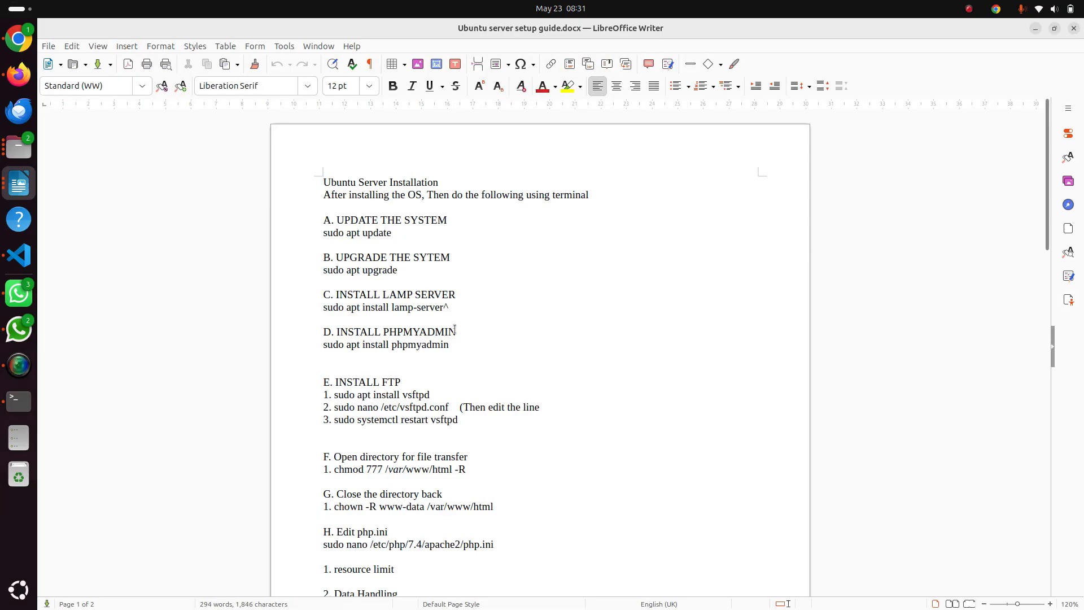
Highlight the text in the guide from the chmod 777 /var/www/html -R line into the heading of section G
scroll(452, 339, down, 5)
scroll(455, 330, down, 1)
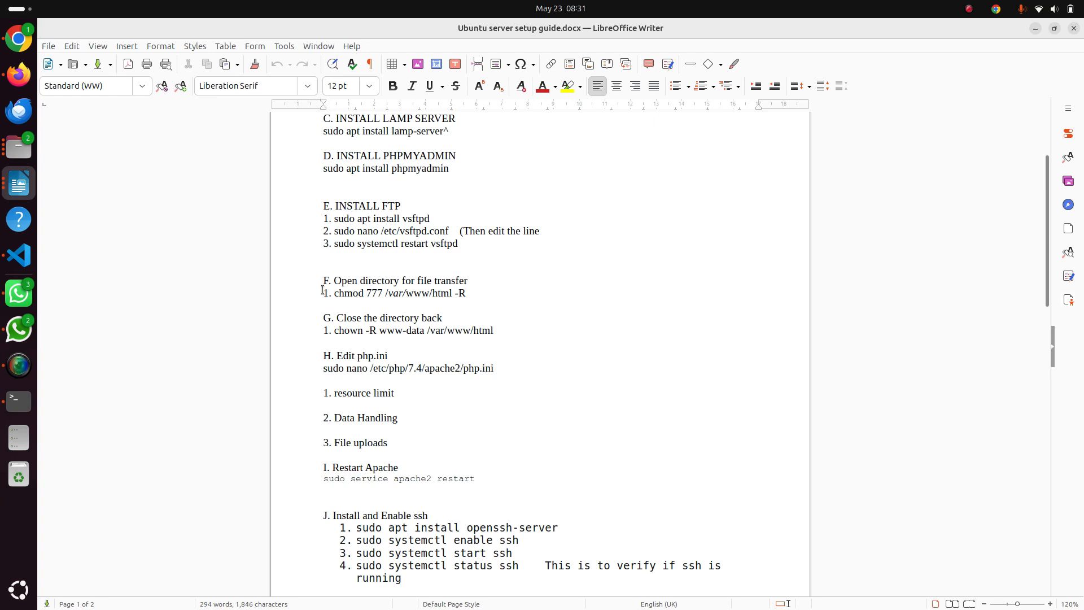
key(shift+Right)
key(shift+Right)
key(shift+Right)
key(shift+Right)
key(shift+Right)
key(shift+Right)
key(shift+Right)
key(shift+Right)
key(shift+Right)
key(shift+Right)
key(shift+Right)
key(shift+Right)
key(shift+Right)
key(shift+Right)
key(shift+Right)
key(shift+Right)
key(shift+Right)
key(shift+Right)
key(shift+Right)
key(shift+Right)
key(shift+Right)
key(shift+Right)
key(shift+Right)
key(shift+Right)
key(shift+Right)
key(shift+Right)
key(shift+Right)
key(shift+Right)
key(shift+Right)
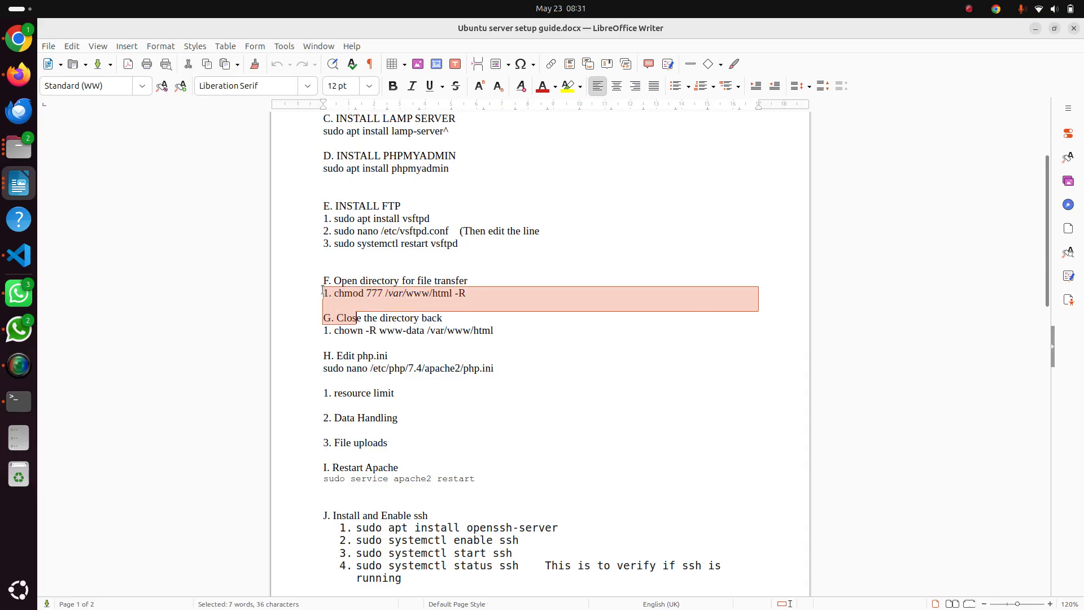
Narrow the highlighted text to only the chmod 777 /var/www/html -R line in section F, and clear the selection
key(shift+Left)
key(shift+Left)
key(shift+Left)
key(shift+Left)
key(shift+Left)
key(shift+Left)
key(shift+Left)
key(shift+Left)
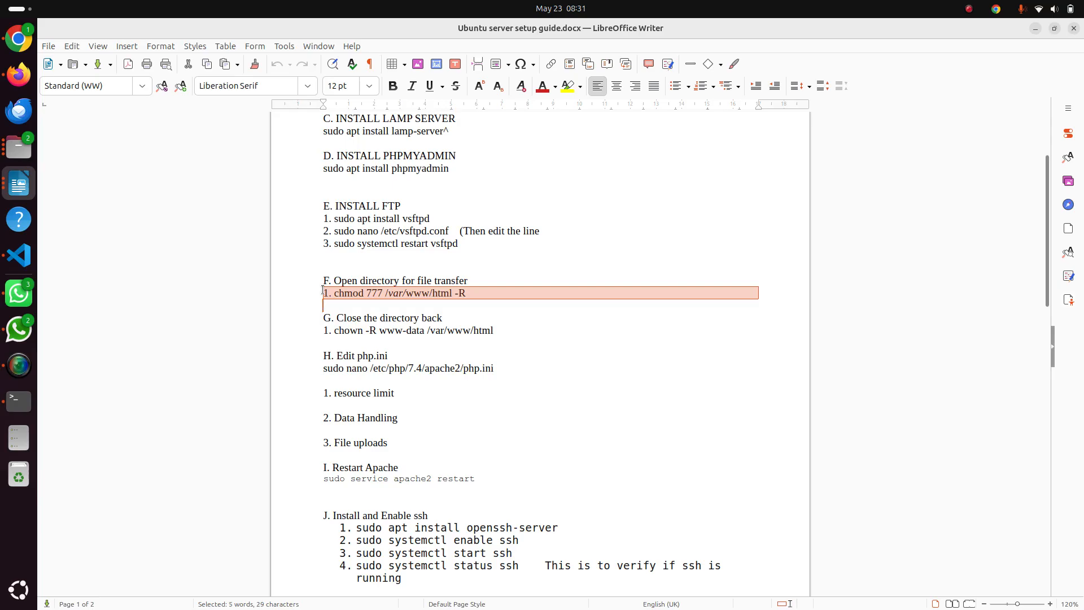
click(481, 293)
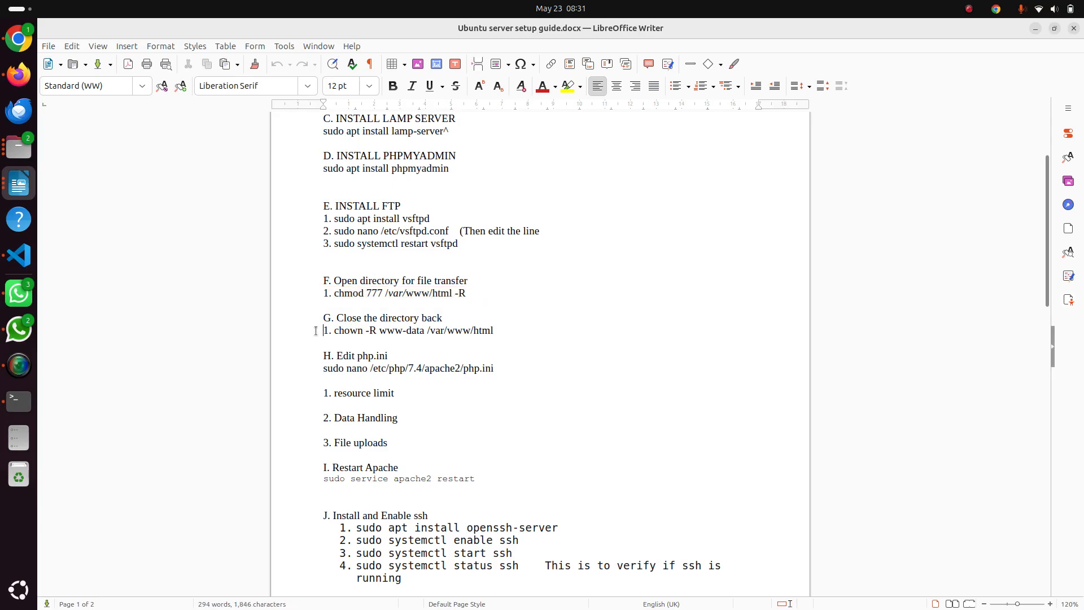
Highlight the chown -R www-data /var/www/html line under section G, and clear the selection
key(shift+Right)
key(shift+Right)
key(shift+Right)
key(shift+Right)
key(shift+Right)
key(shift+Right)
key(shift+Right)
key(shift+Right)
key(shift+Right)
key(shift+Right)
key(shift+Right)
key(shift+Right)
key(shift+Right)
key(shift+Right)
key(shift+Right)
key(shift+Right)
key(shift+Right)
key(shift+Right)
key(shift+Right)
key(shift+Right)
key(shift+Right)
key(shift+Right)
key(shift+Right)
key(shift+Right)
key(shift+Right)
key(shift+Right)
key(shift+Right)
key(shift+Right)
key(shift+Right)
key(shift+Right)
key(shift+Right)
key(shift+Right)
key(shift+Right)
key(shift+Right)
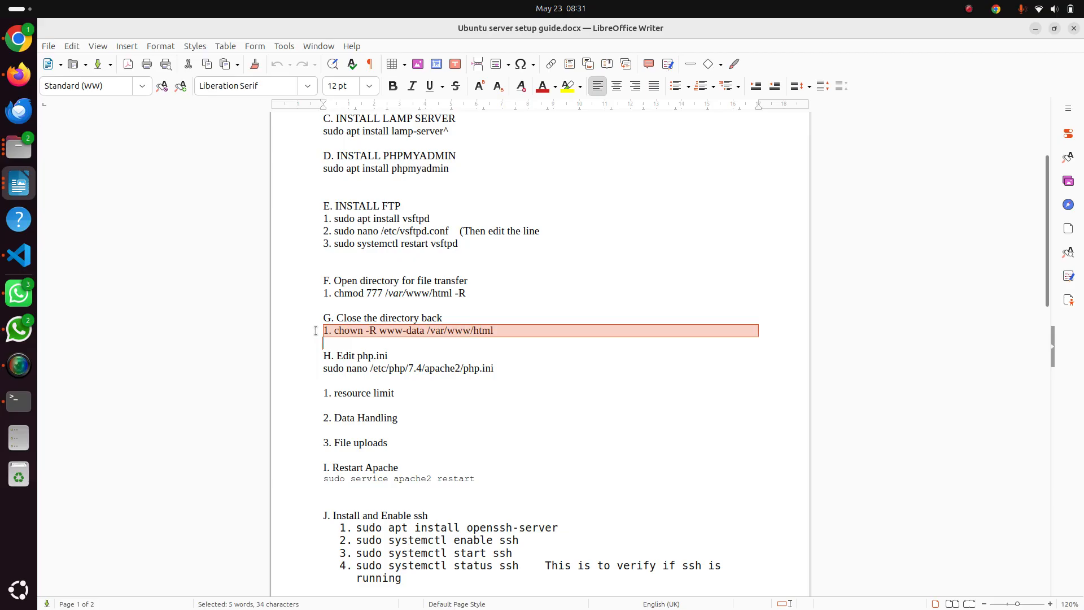
click(335, 295)
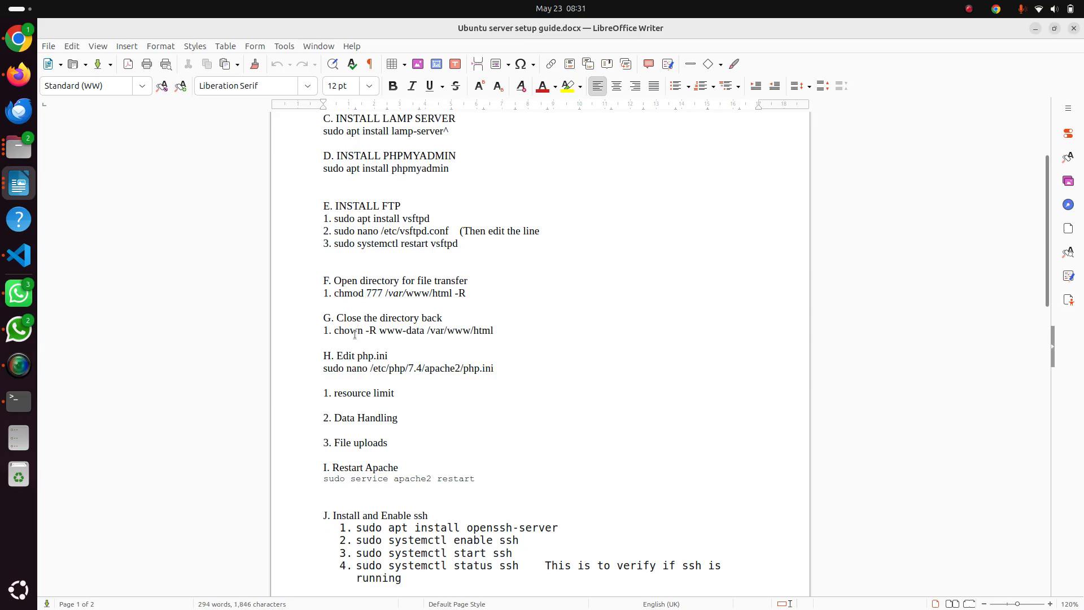
Open the screen recorder's options for pausing, cancelling or saving the recording
click(1022, 10)
mouse_move(996, 9)
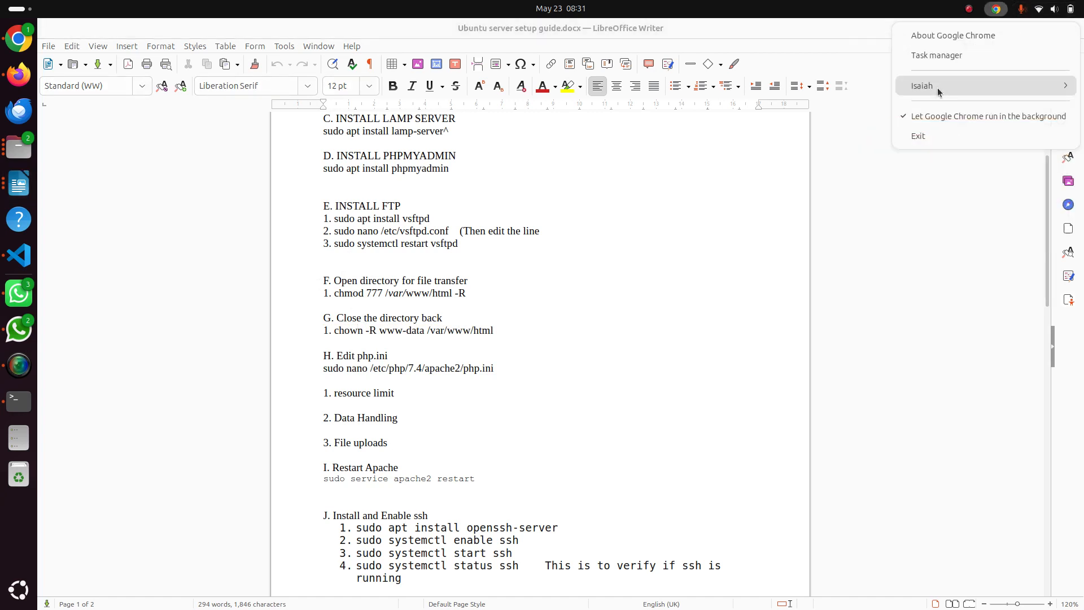
click(969, 10)
click(968, 10)
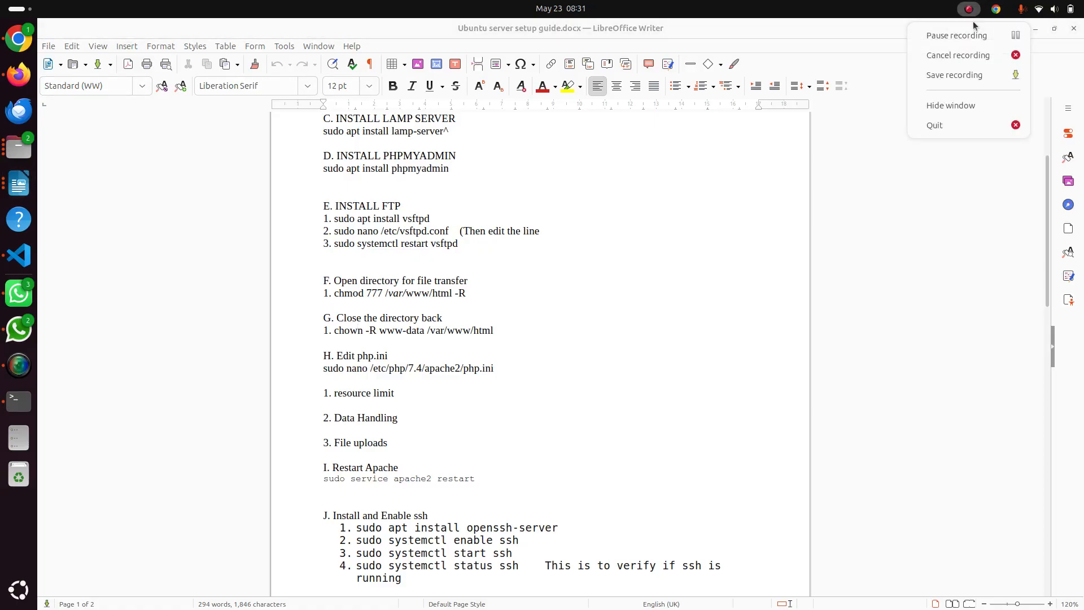